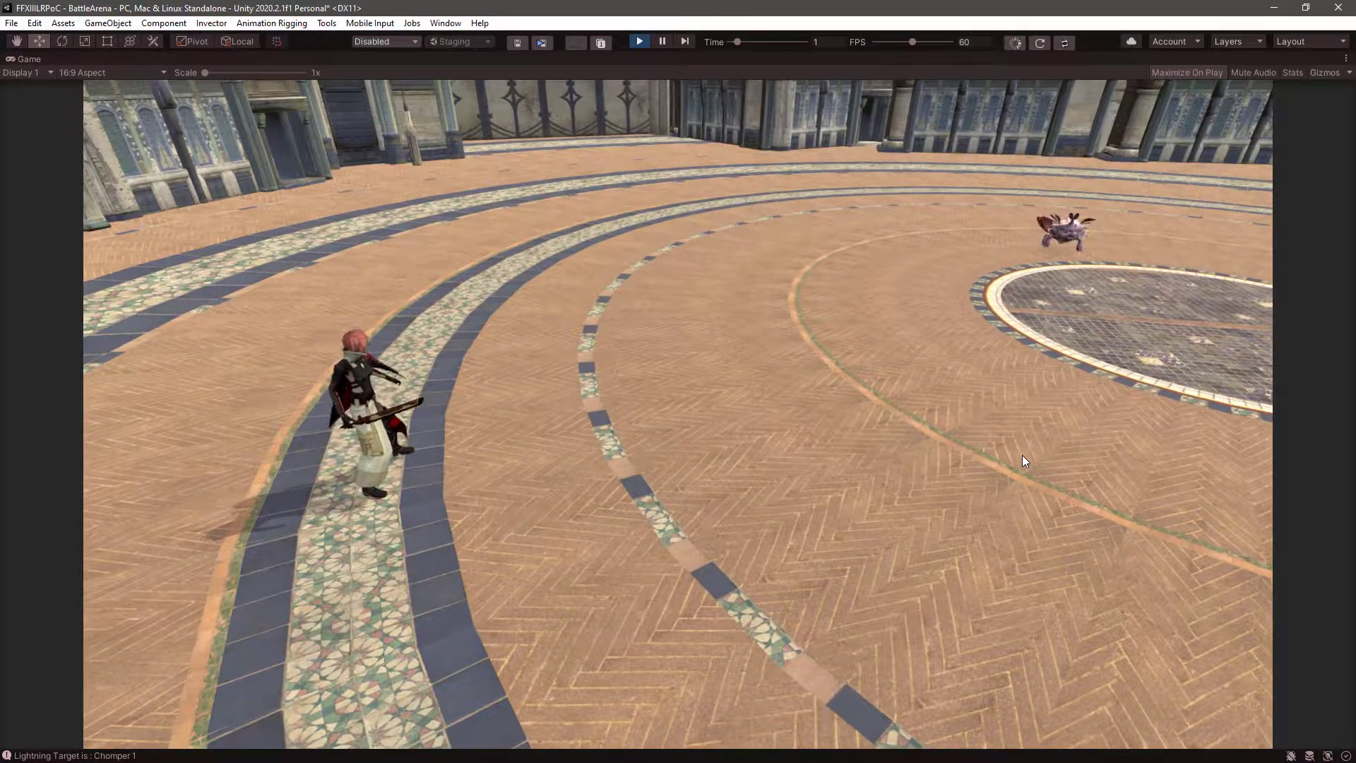
Stop play mode and look through the preview images of Ultimate 10+ Shaders on the Unity Asset Store page in the browser
key("ctrl+p")
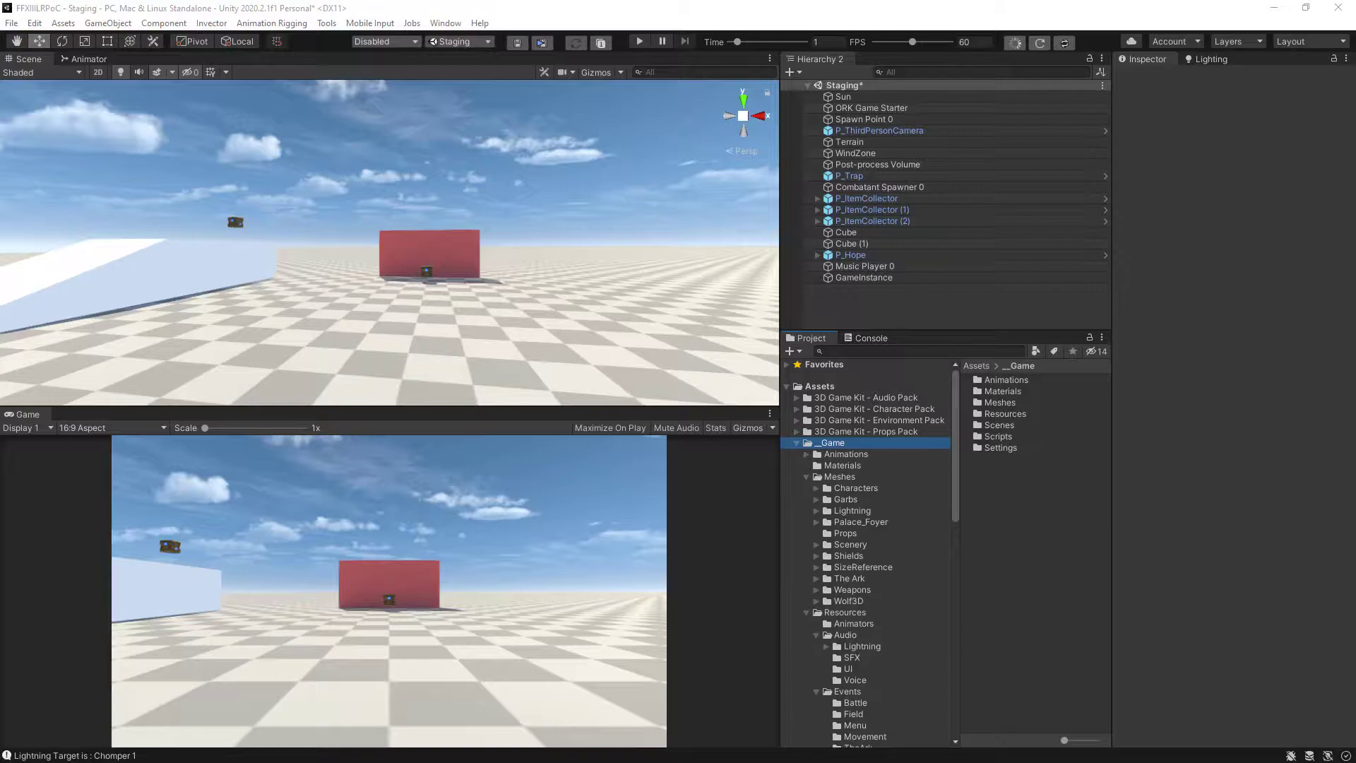
left_click_drag(0, 175, 825, 73)
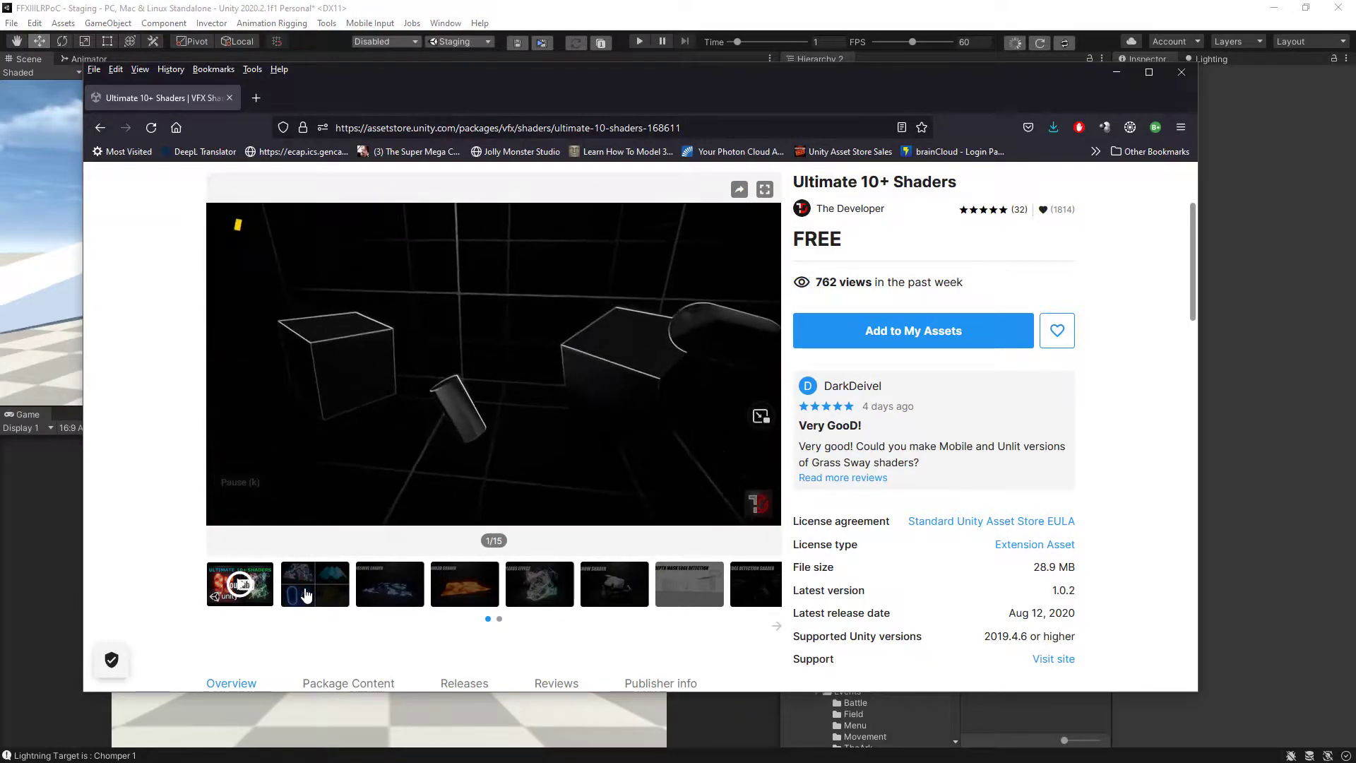
left_click(306, 593)
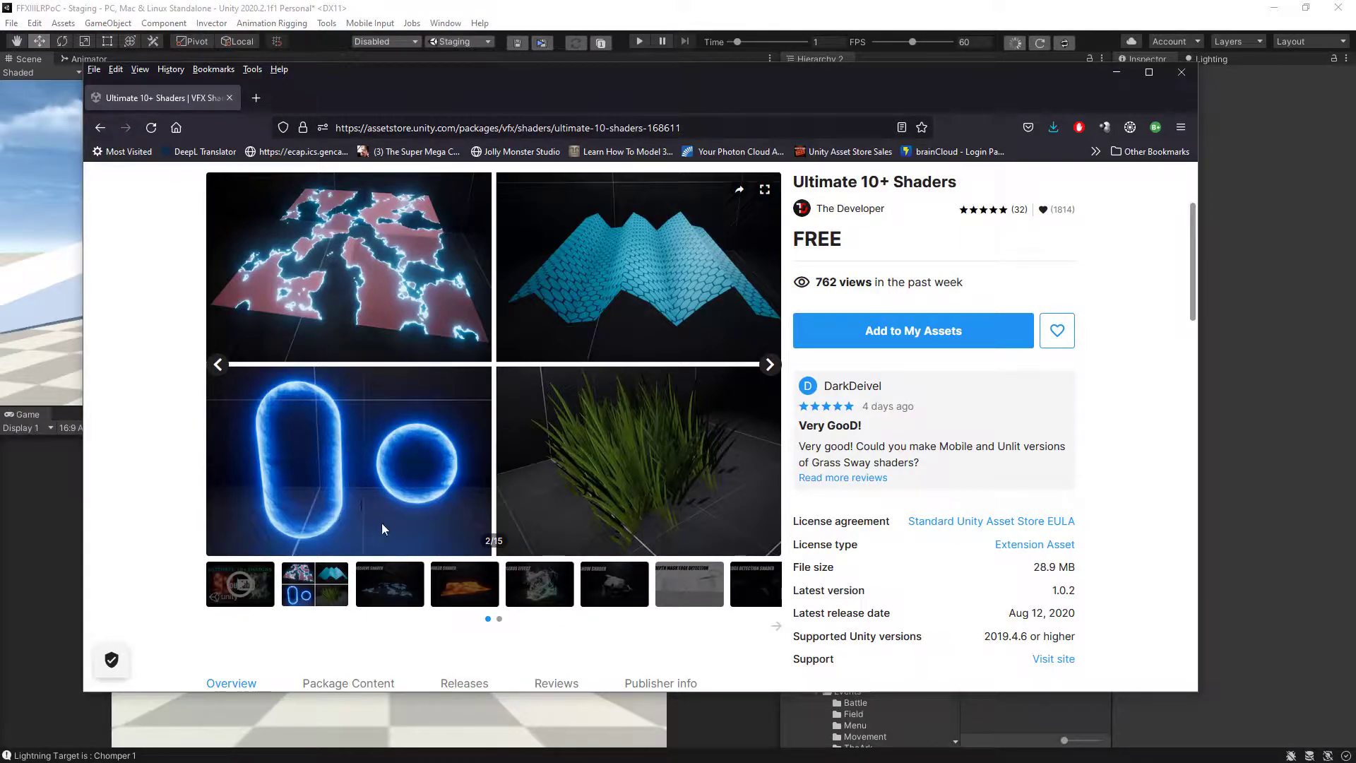
left_click(416, 577)
left_click(454, 585)
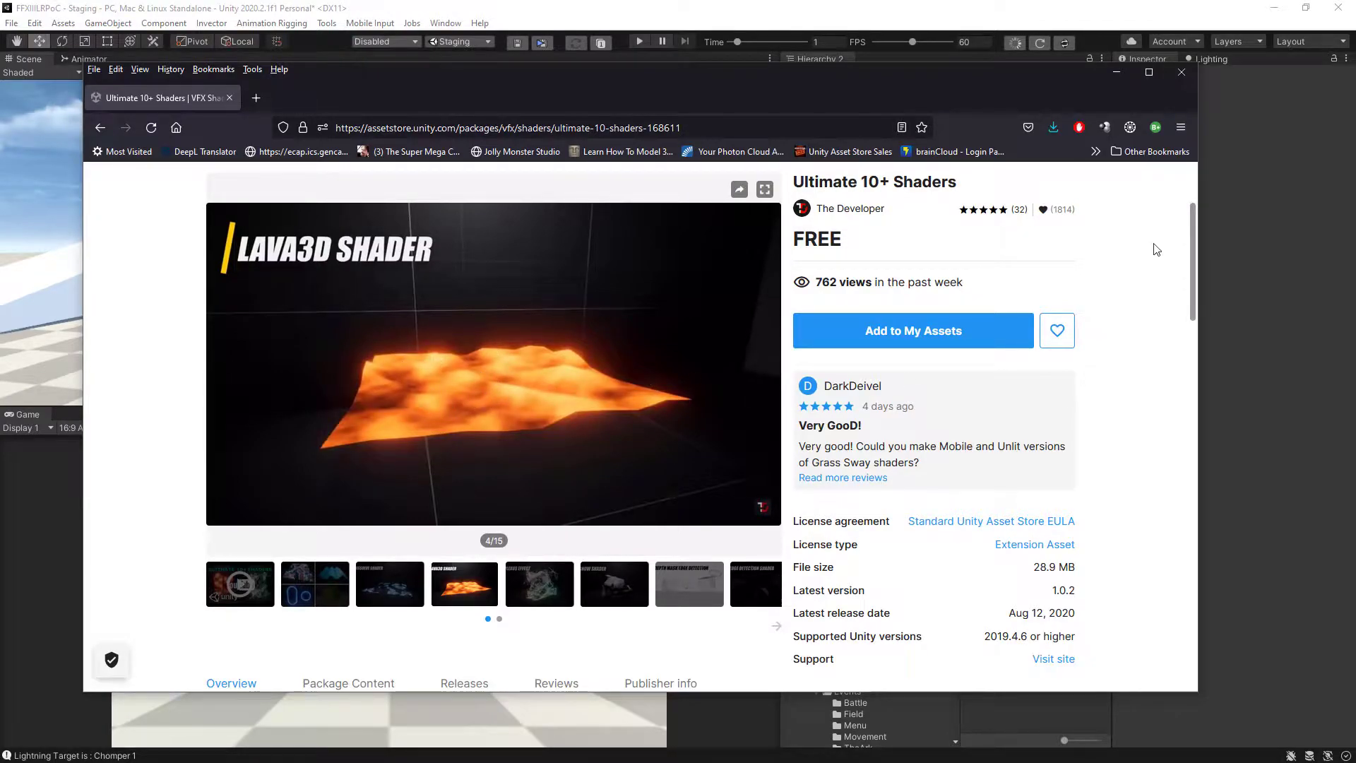
left_click(1116, 73)
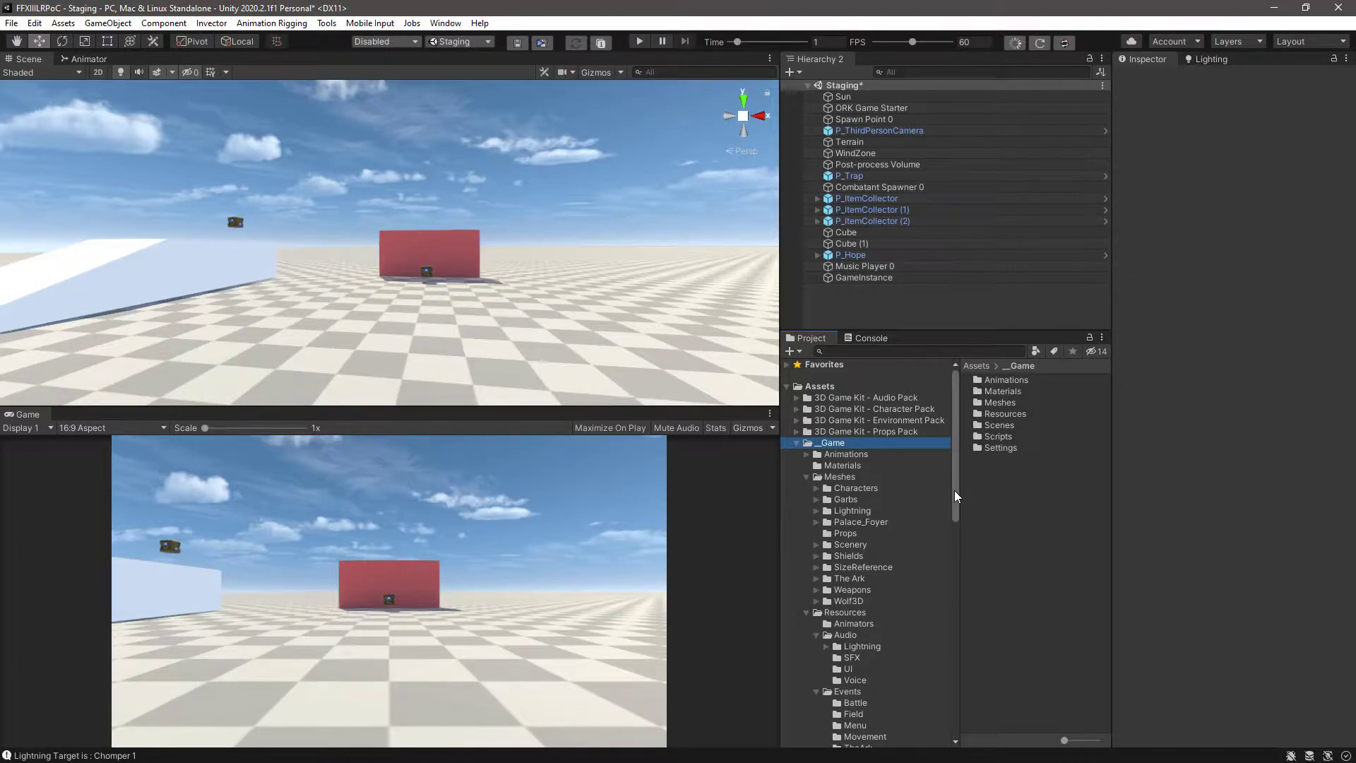
Inspect the T_Forcefield_Honeycomb texture in the project's __Game/Resources/Textures folder
mouse_move(955, 490)
left_mouse_down()
mouse_move(955, 510)
mouse_move(957, 498)
left_mouse_up()
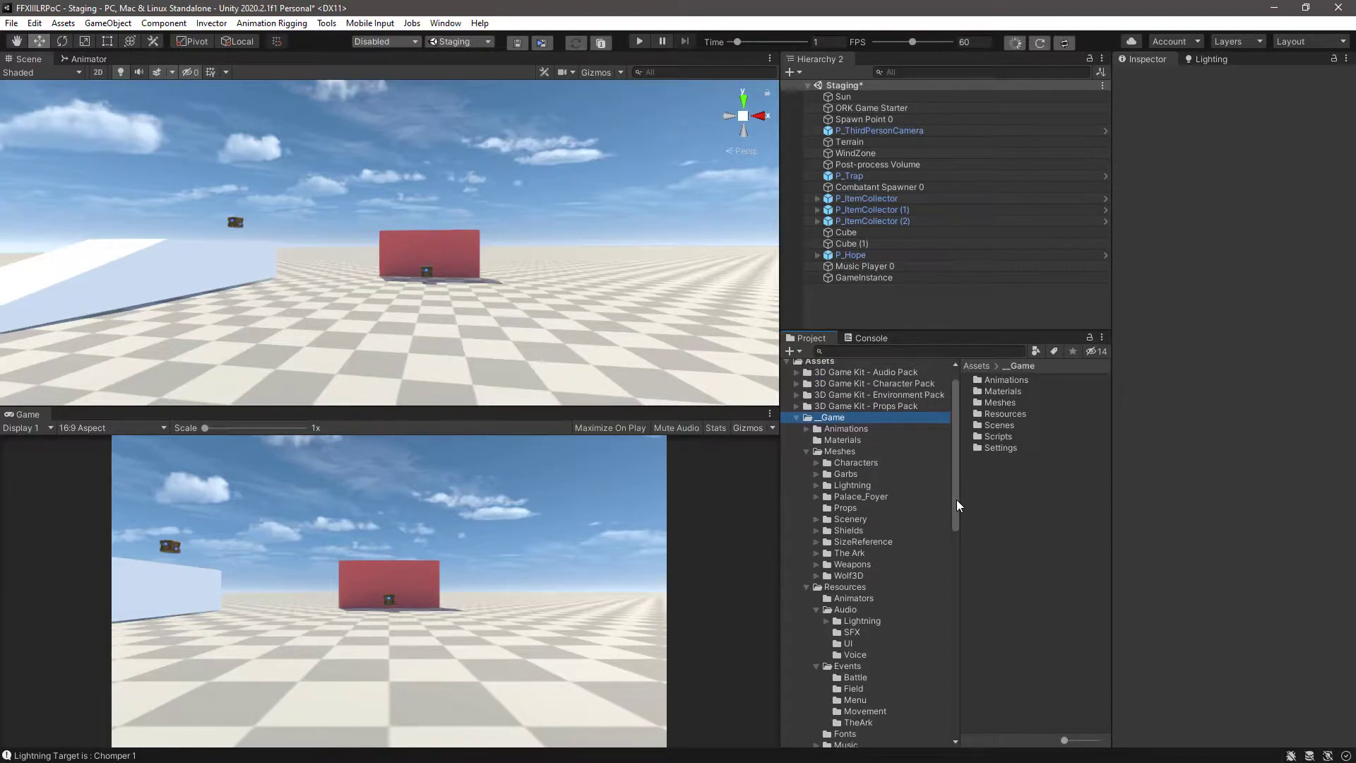
left_click_drag(956, 499, 955, 585)
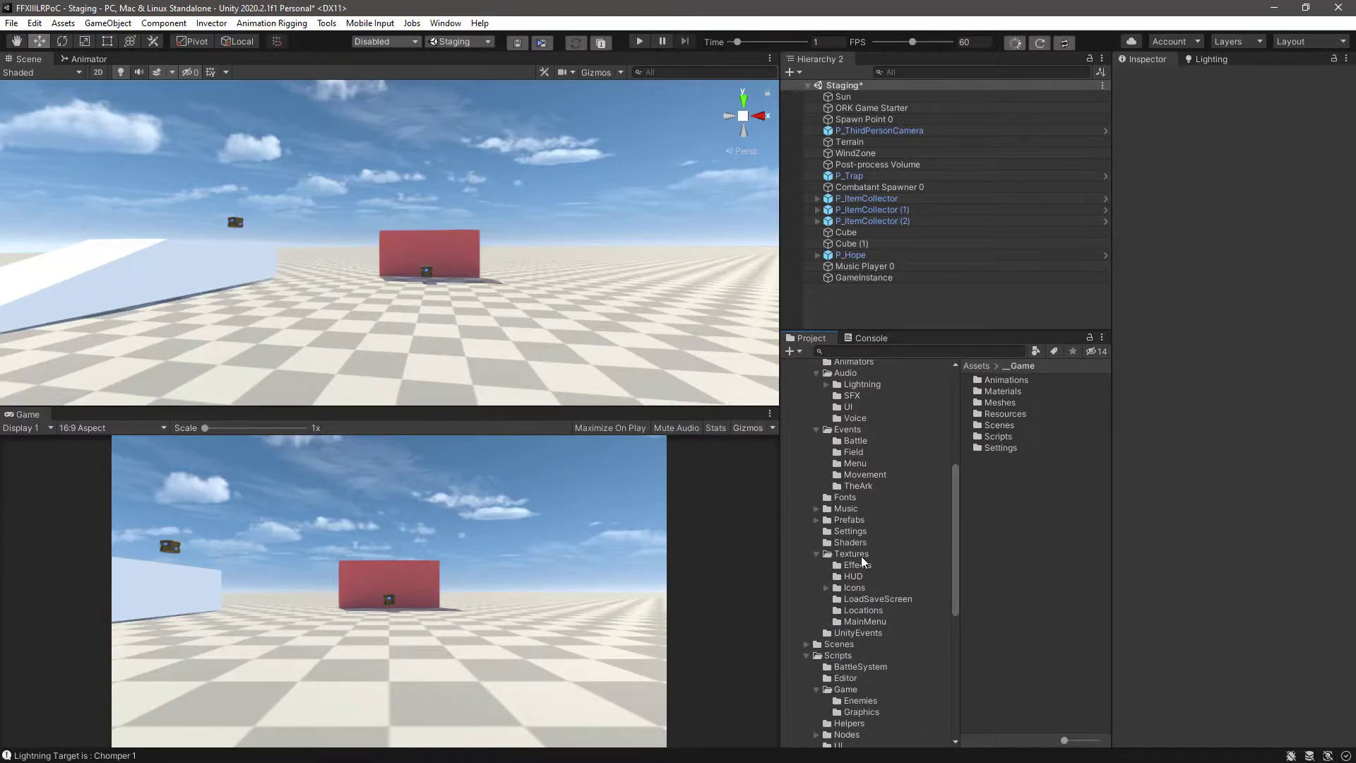
left_click(862, 555)
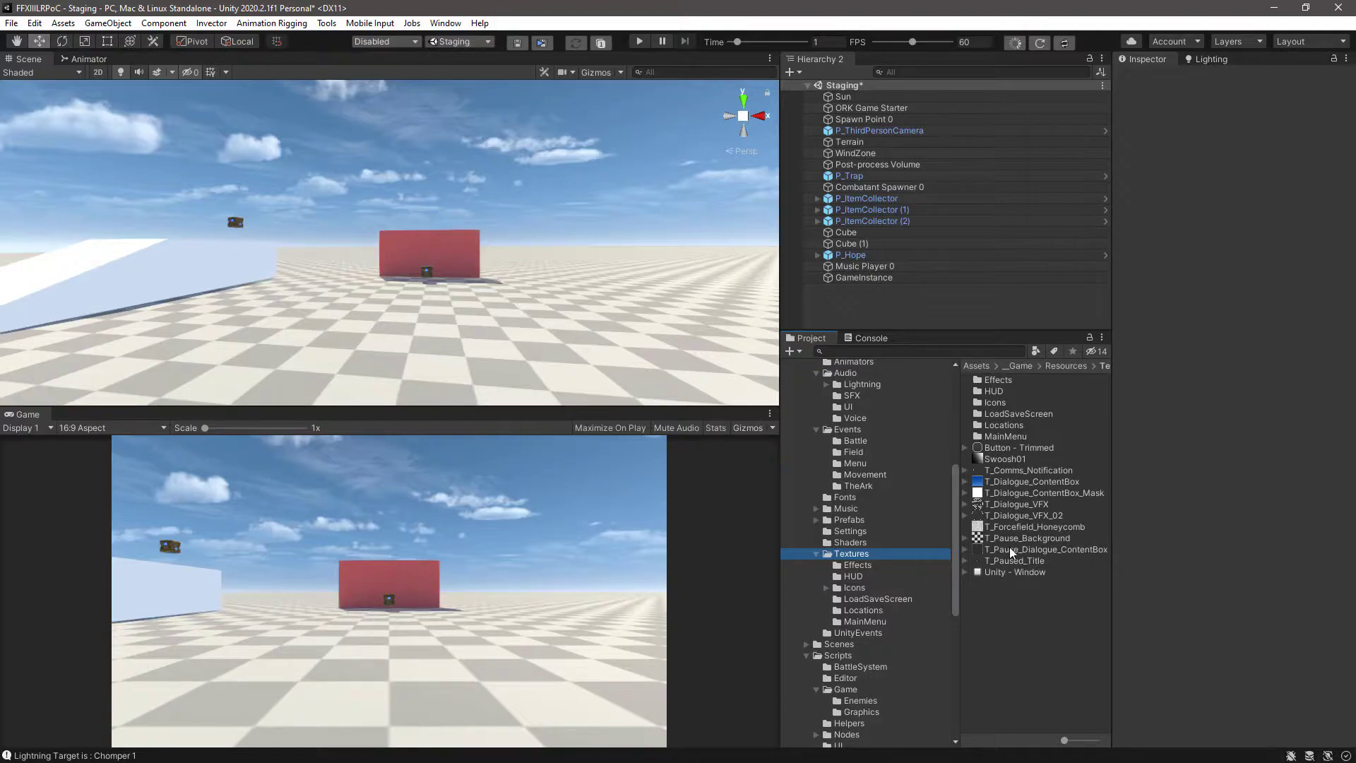
left_click(1010, 526)
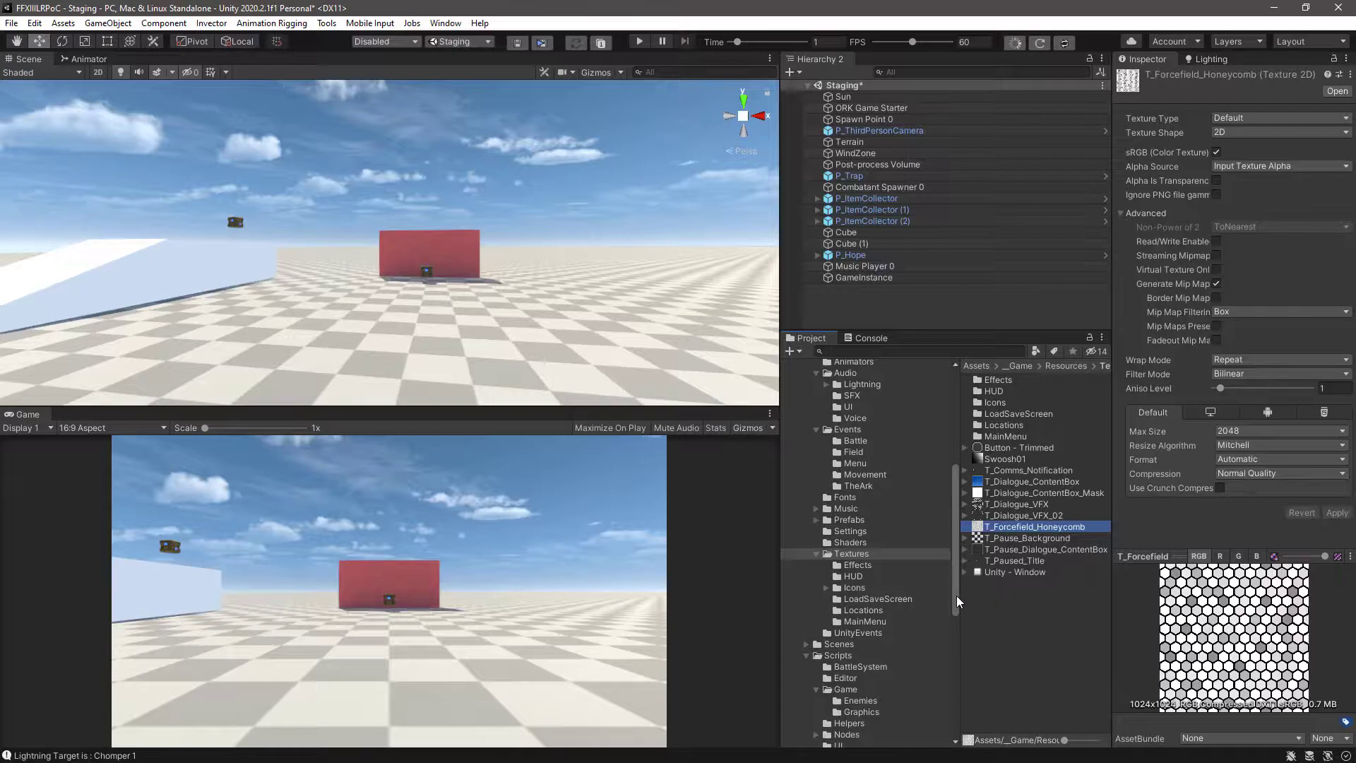
Inspect the properties of the RustedGames force field hologram shader in the __Game/Resources/Shaders folder
left_click_drag(956, 596, 956, 584)
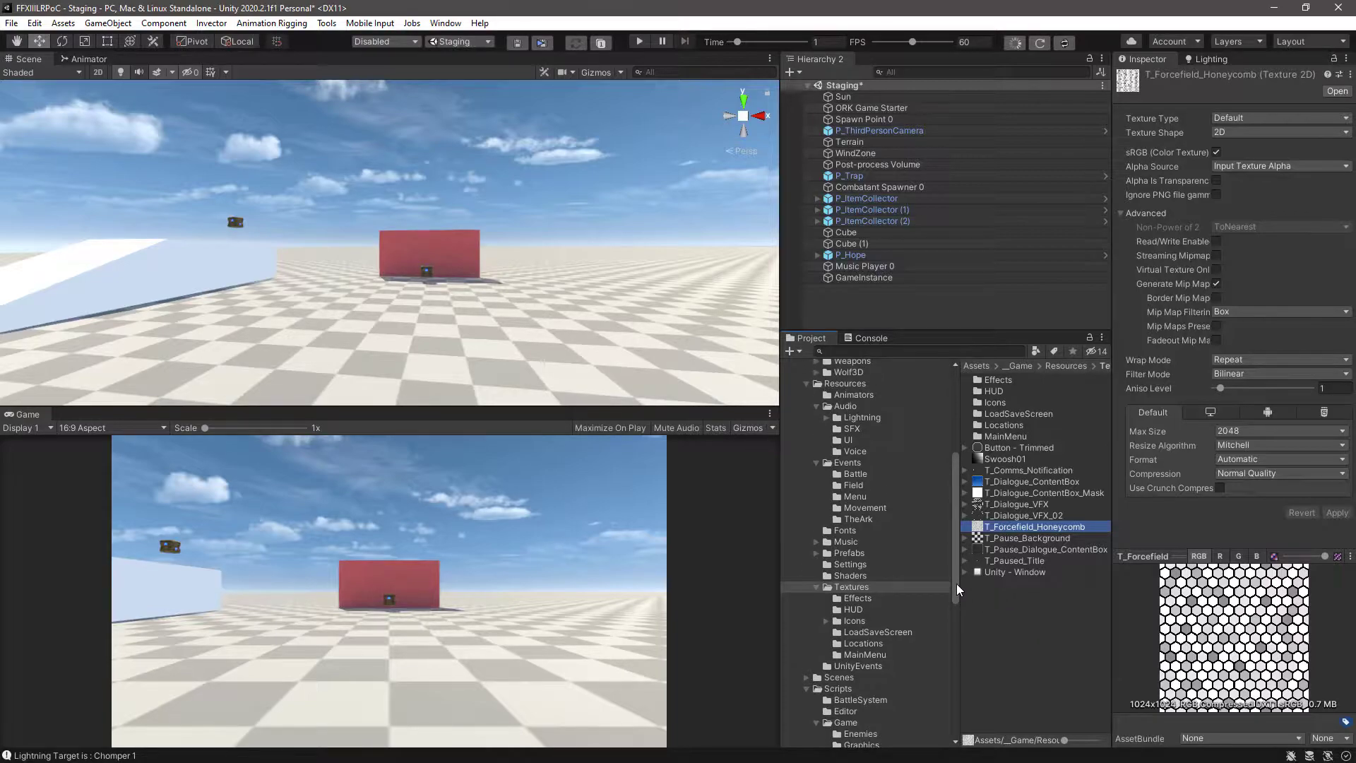
scroll(956, 579, "up", 1)
left_click(935, 599)
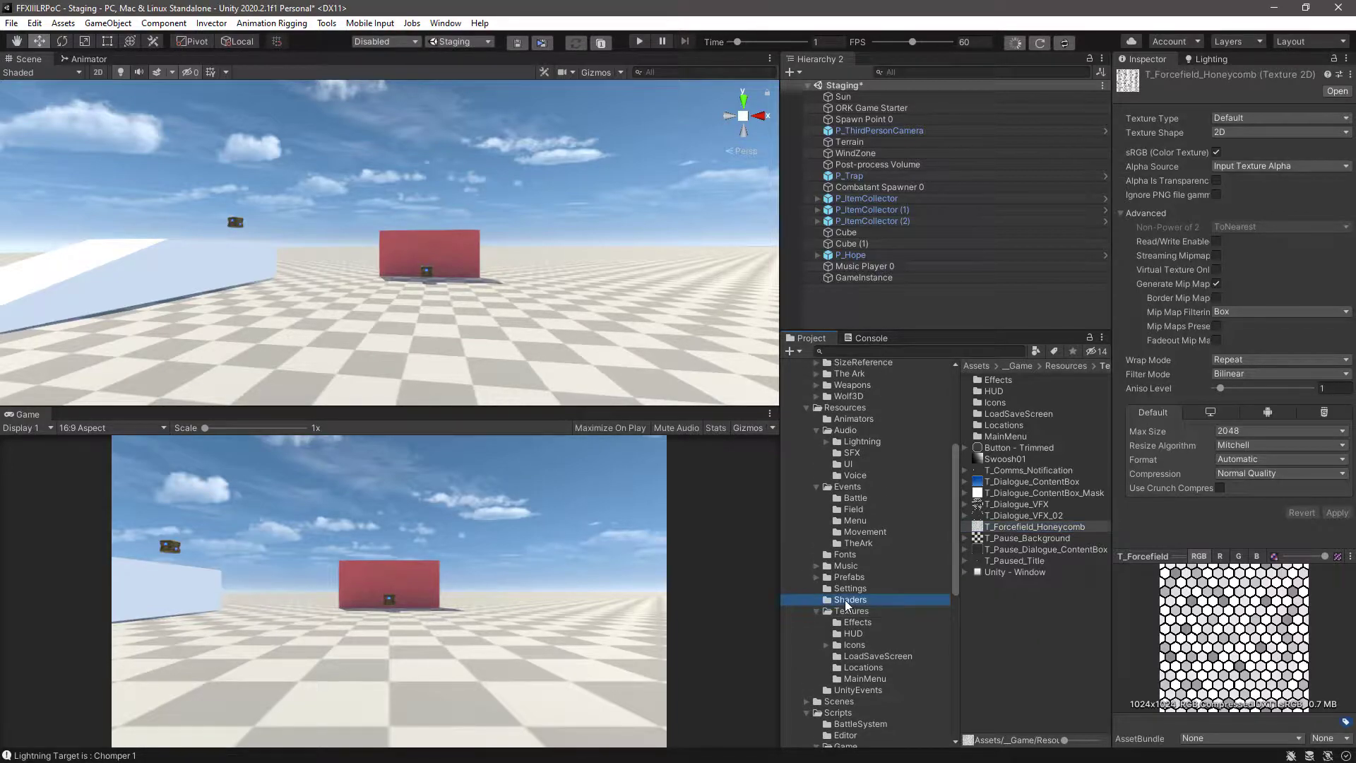
left_click(999, 383)
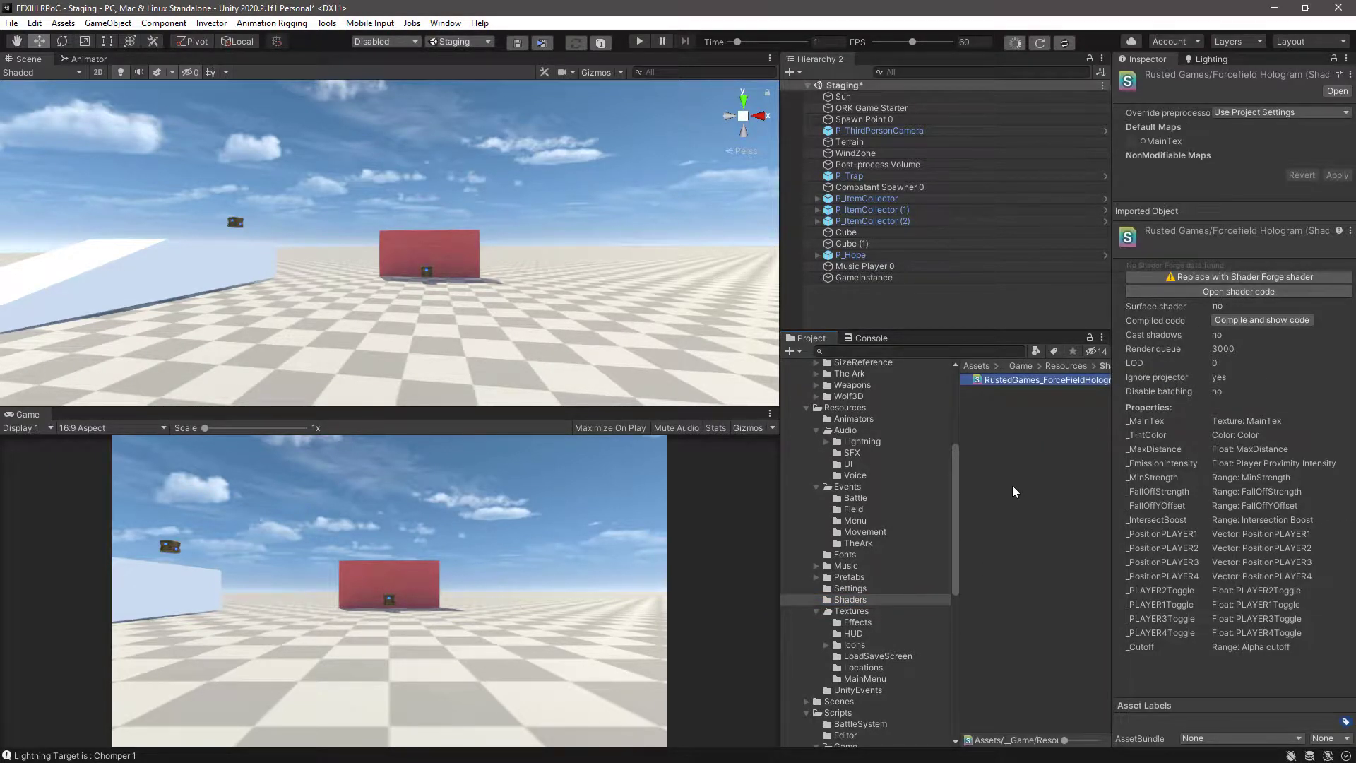
Inspect the settings of the M_ForceField material in the __Game/Materials folder
left_click_drag(955, 574, 957, 515)
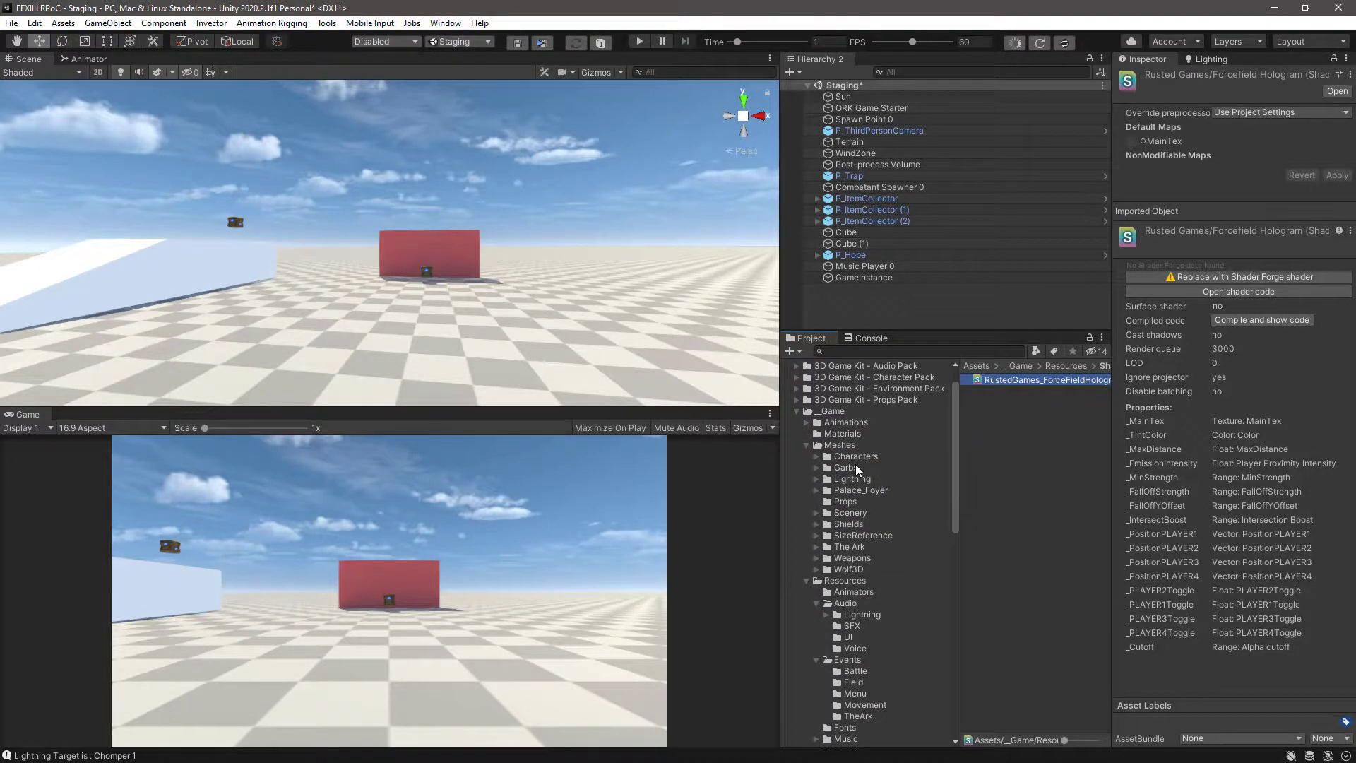
left_click(854, 434)
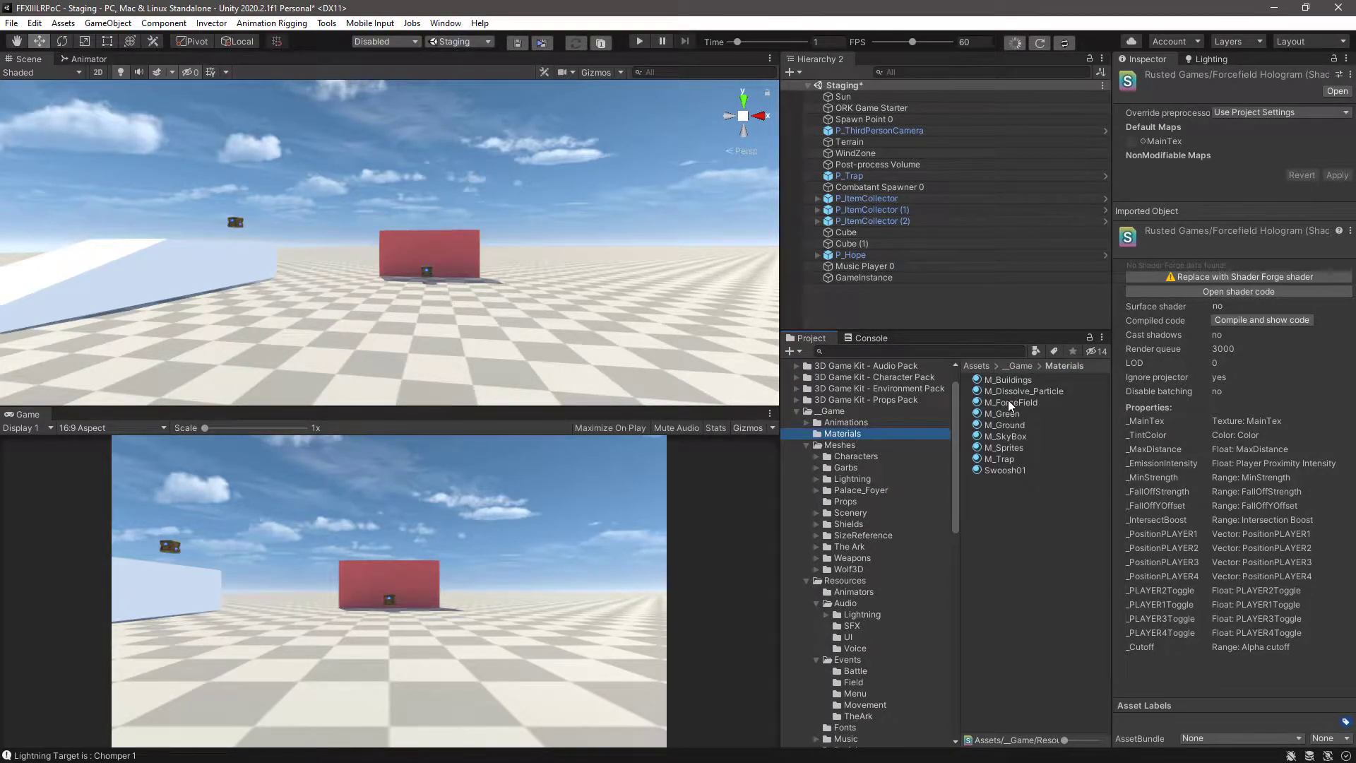
left_click(1010, 401)
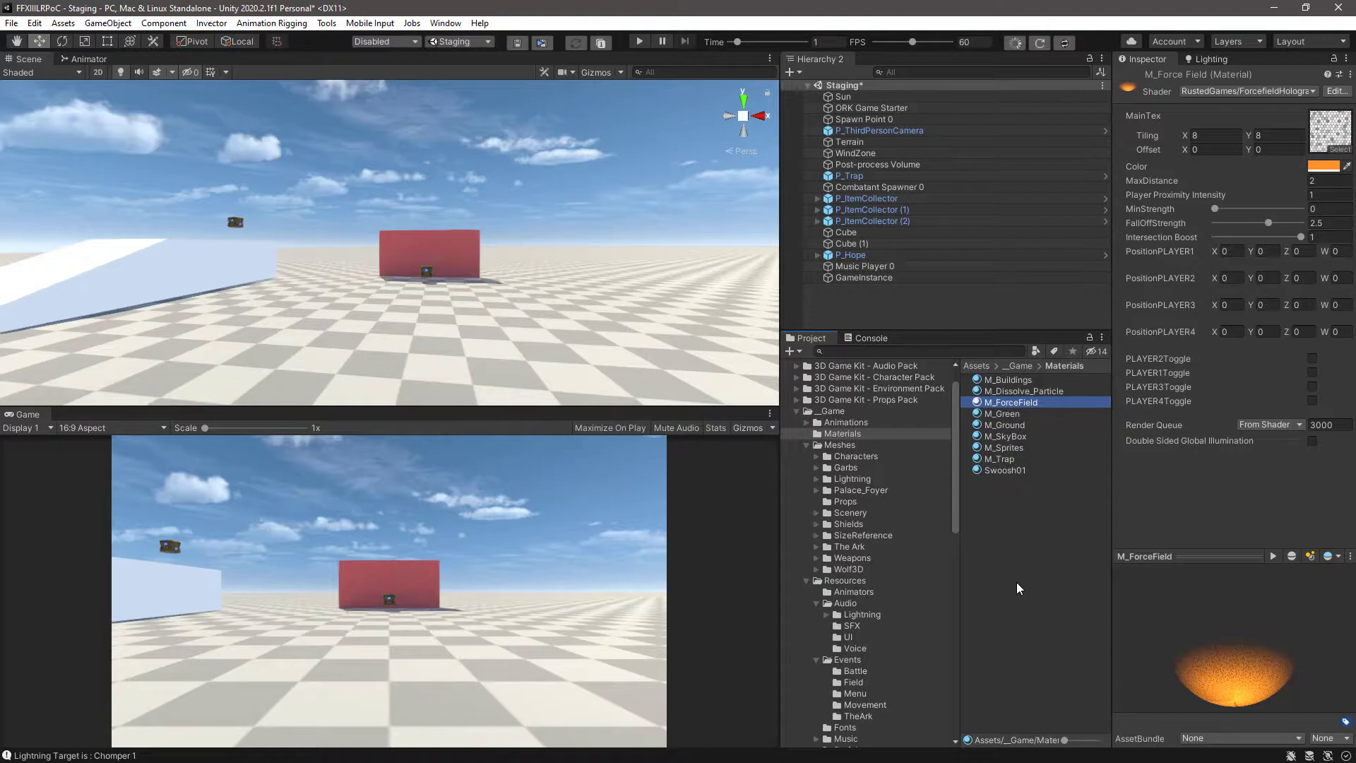
Locate the ForceField script in the __Game/Scripts/Game/Graphics folder and show its contents
scroll(912, 542, "down", 5)
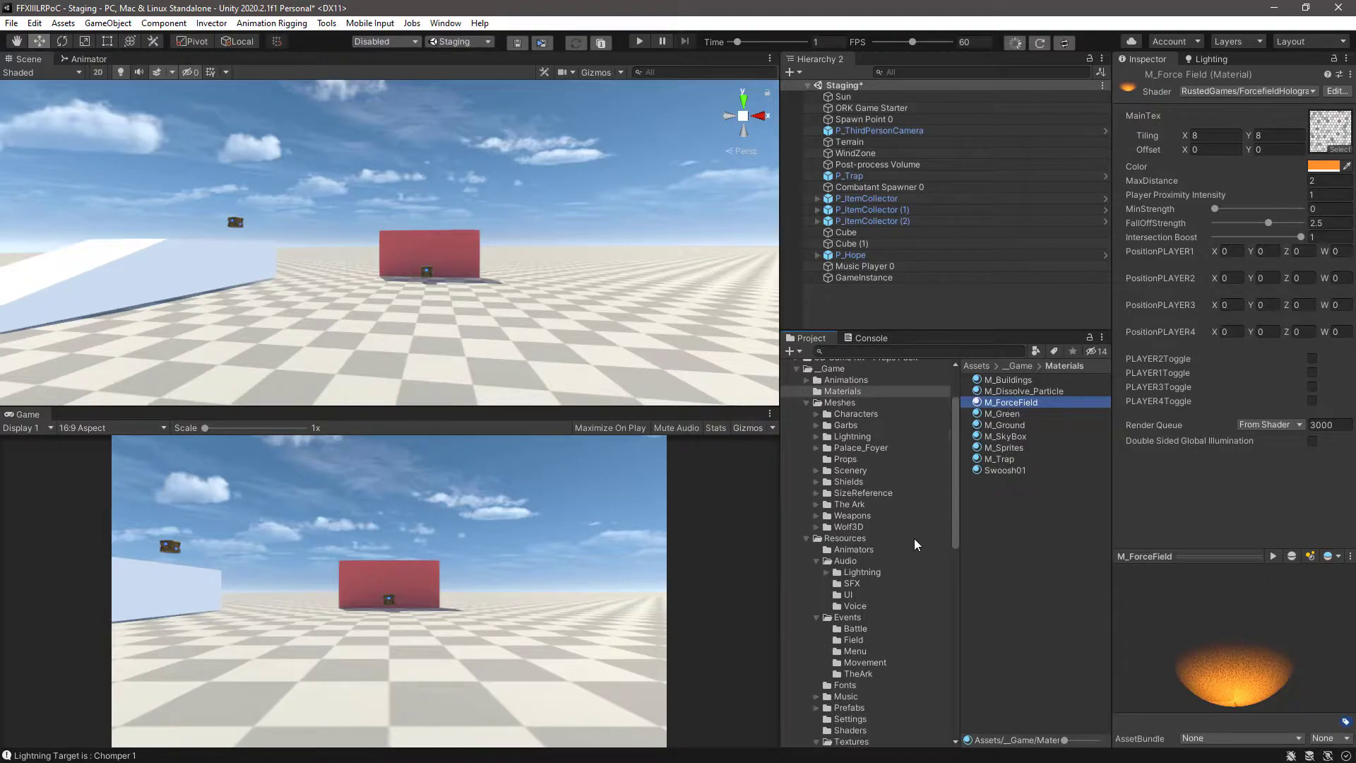
scroll(912, 544, "down", 3)
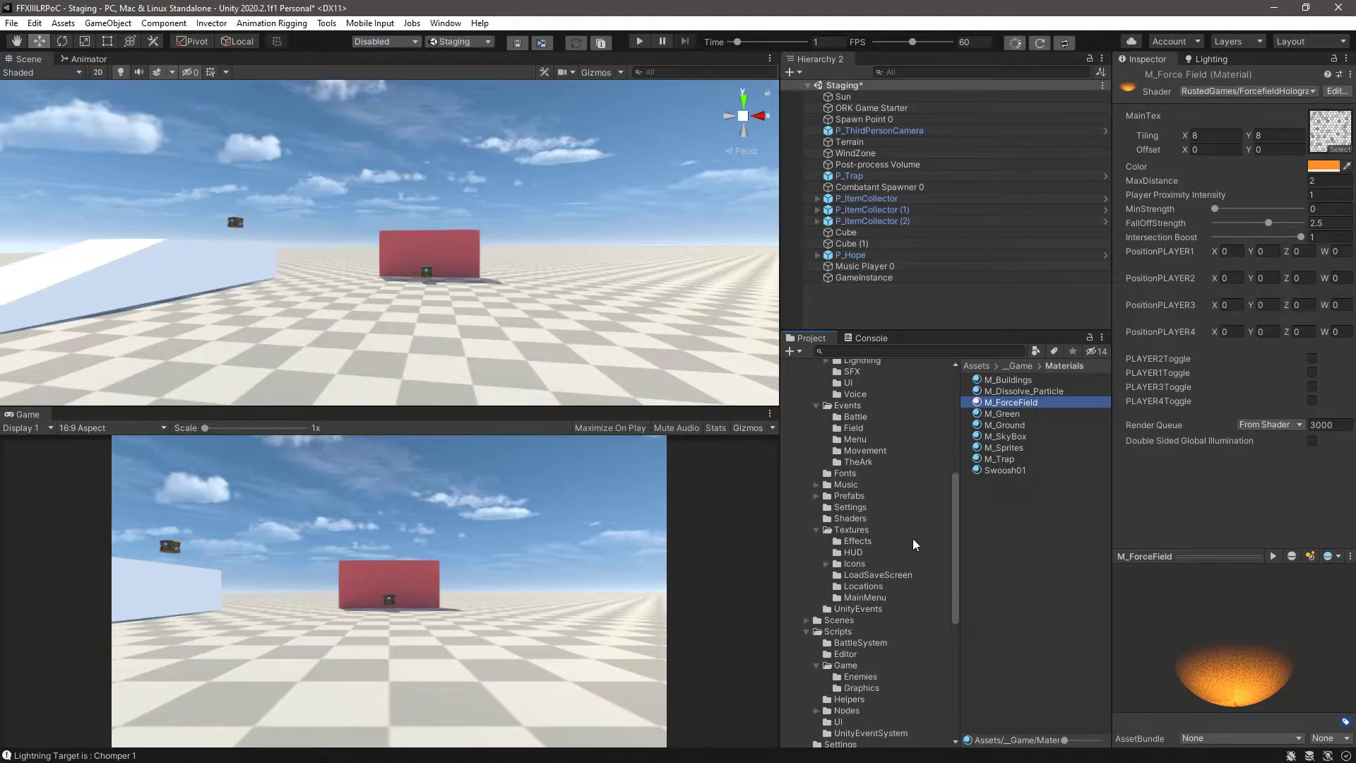
scroll(913, 540, "down", 2)
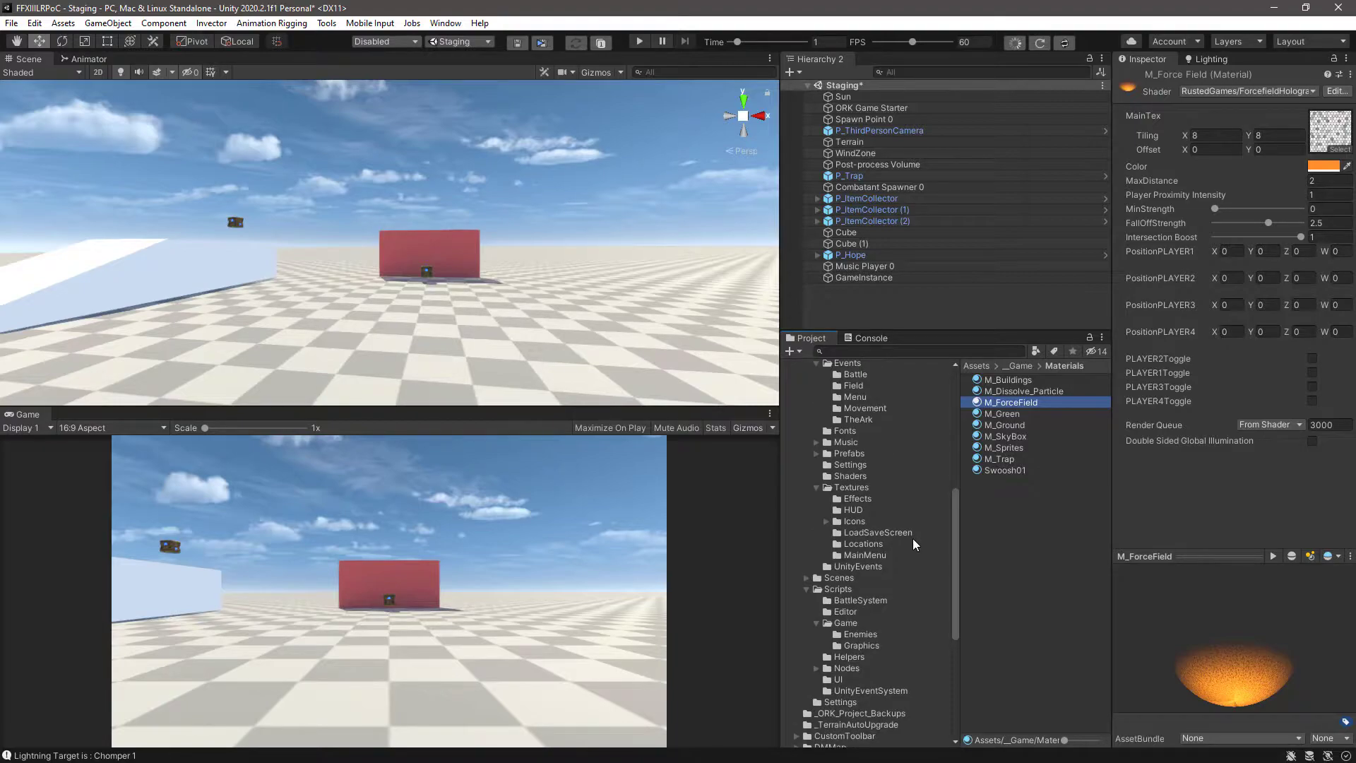
scroll(913, 539, "down", 3)
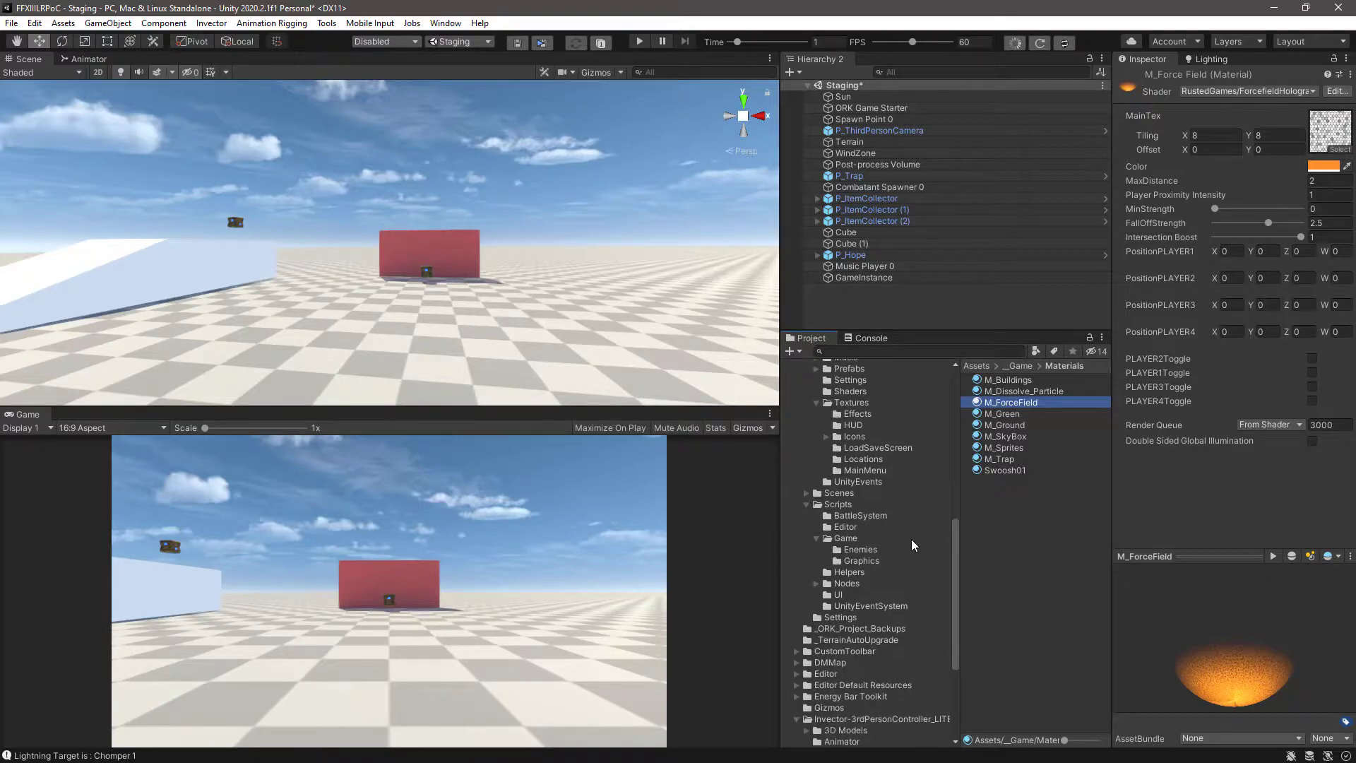
left_click(833, 505)
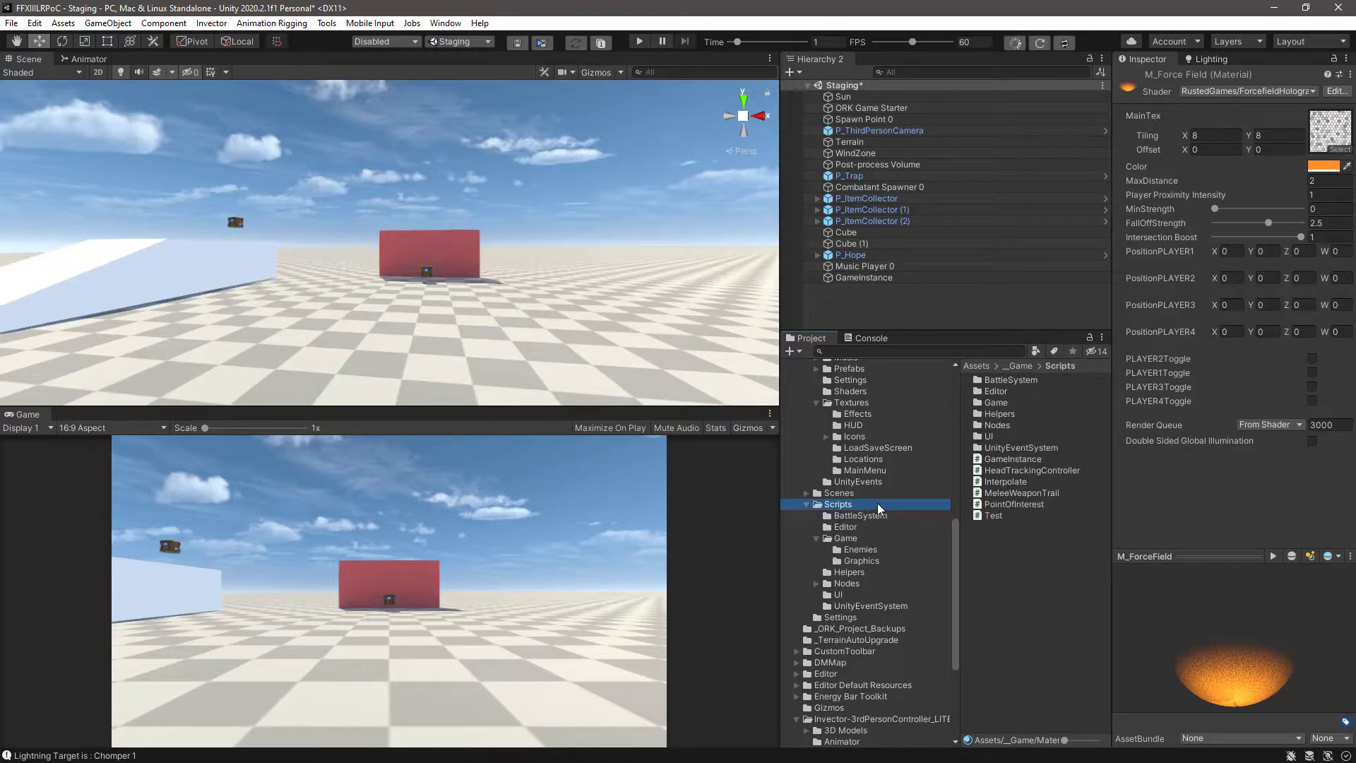
left_click(846, 539)
left_click(863, 562)
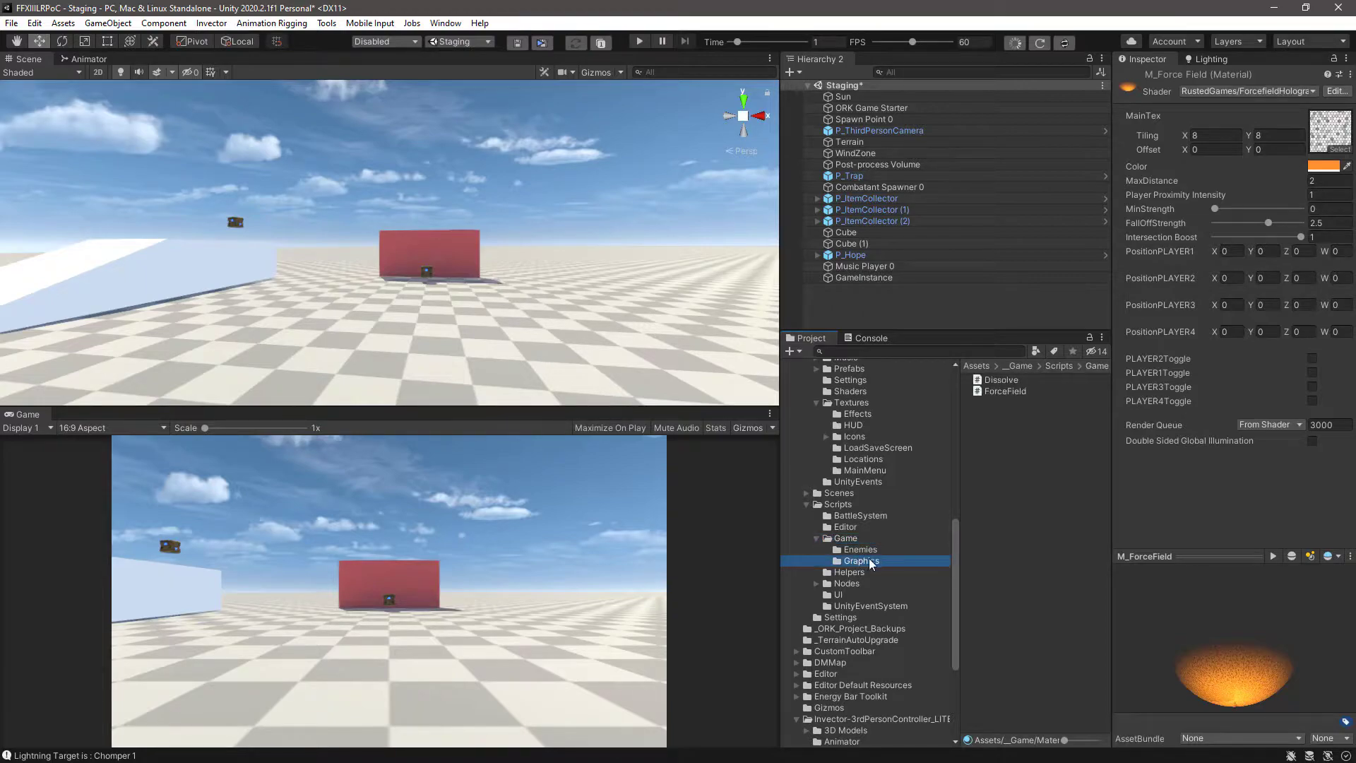
left_click(989, 394)
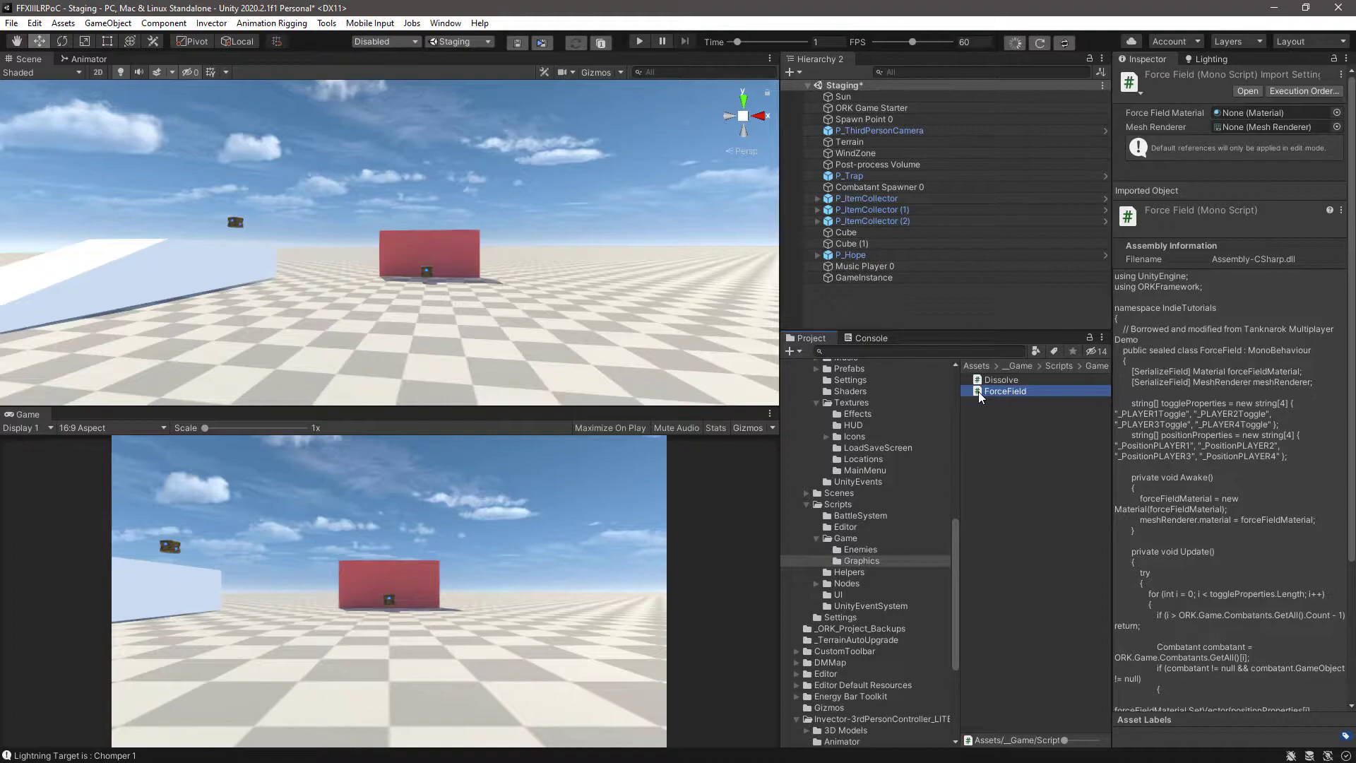
Open the ForceField script in Visual Studio, examine how its Update method handles the combatants, and return to Unity
double_click(1003, 391)
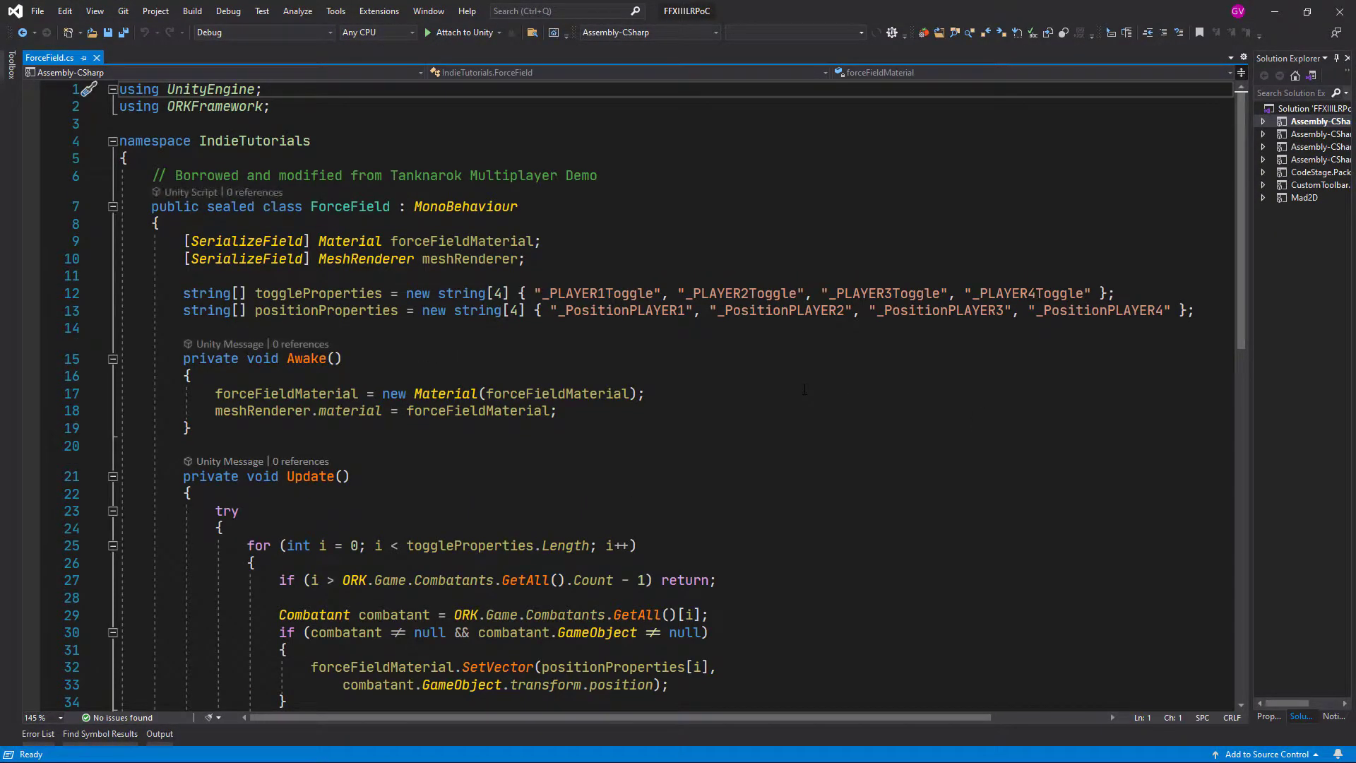
scroll(804, 390, "down", 3)
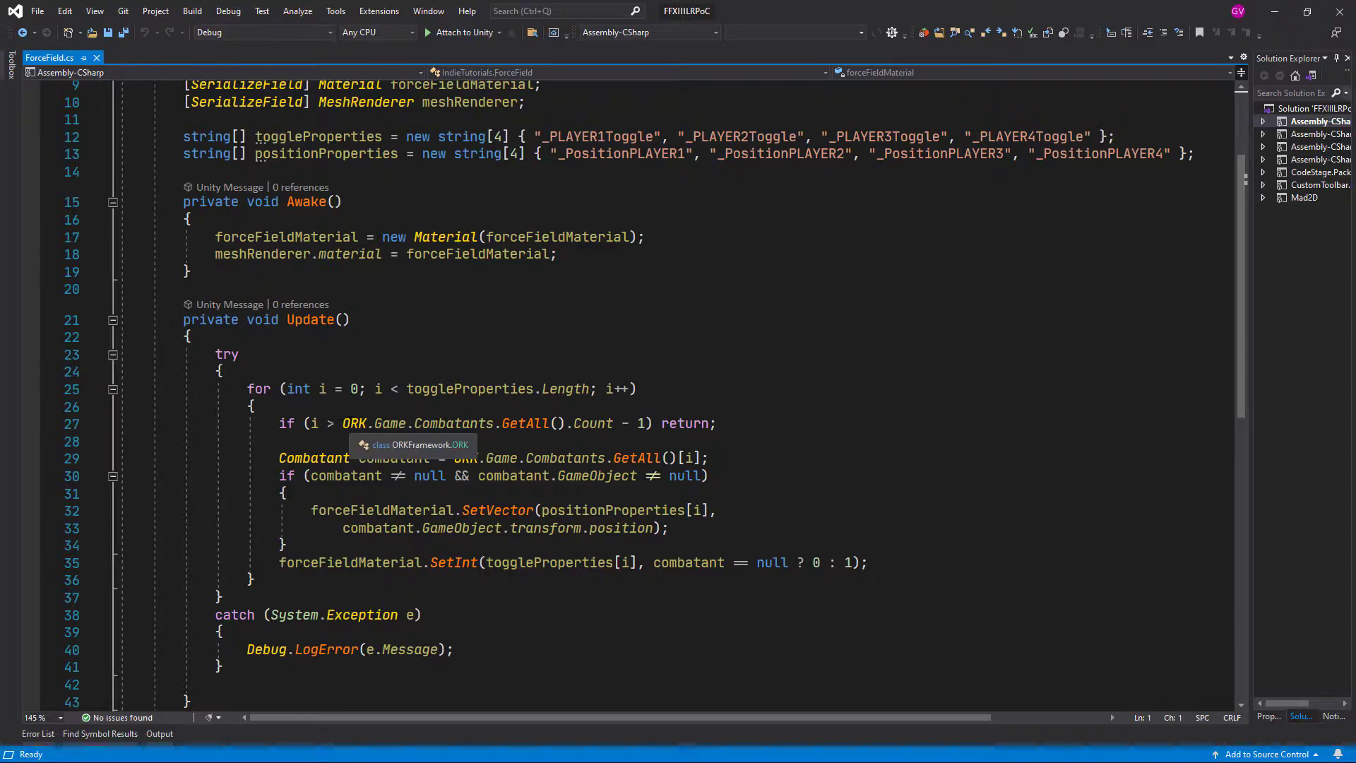
left_click(478, 424)
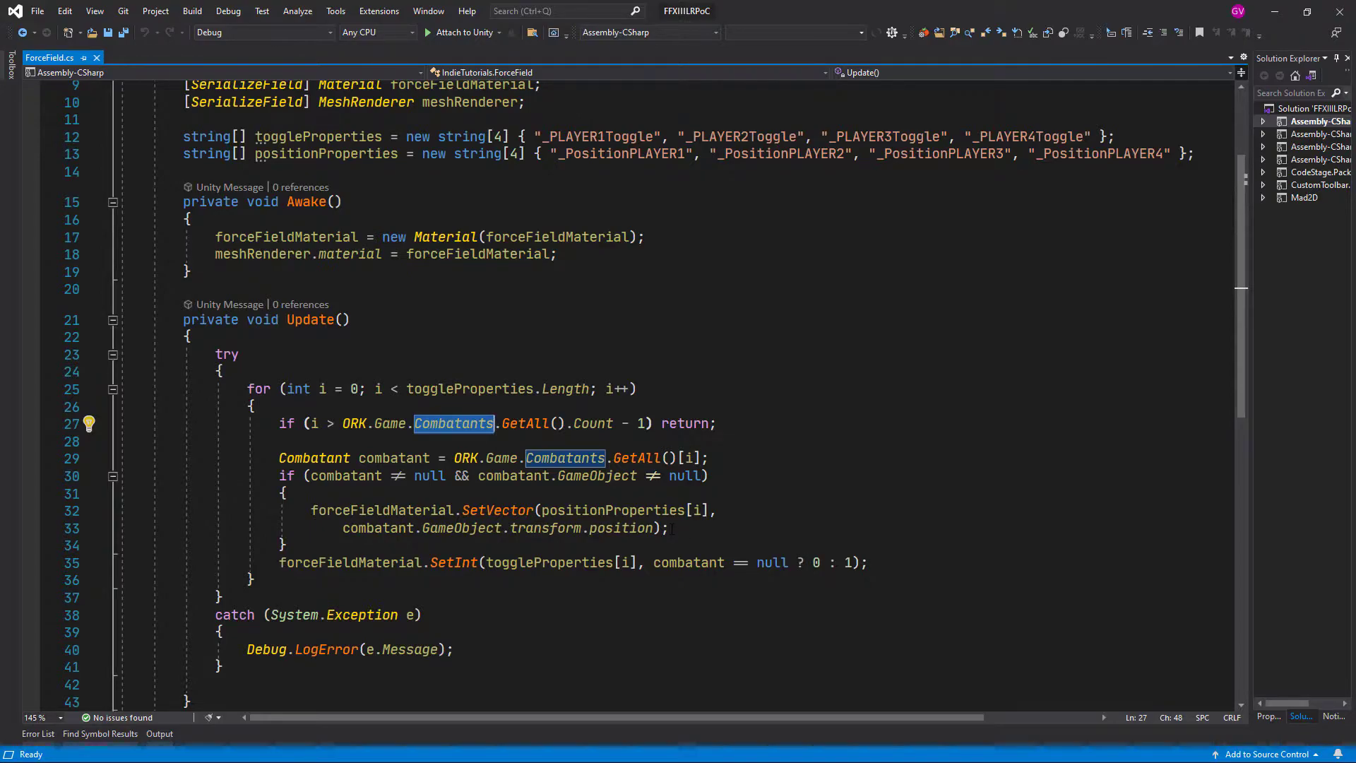
left_click(1286, 12)
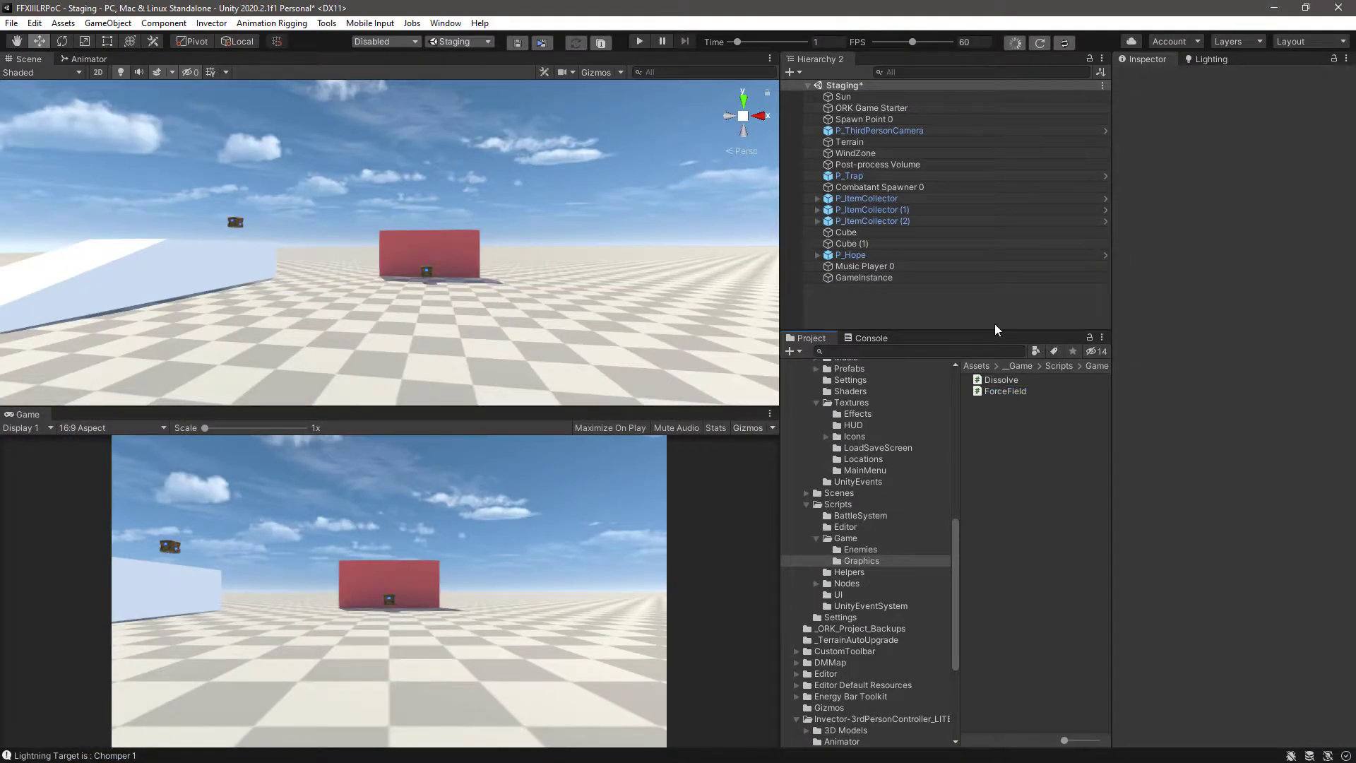
Switch to the BattleArena scene, saving the changes made in the Staging scene
left_click(459, 43)
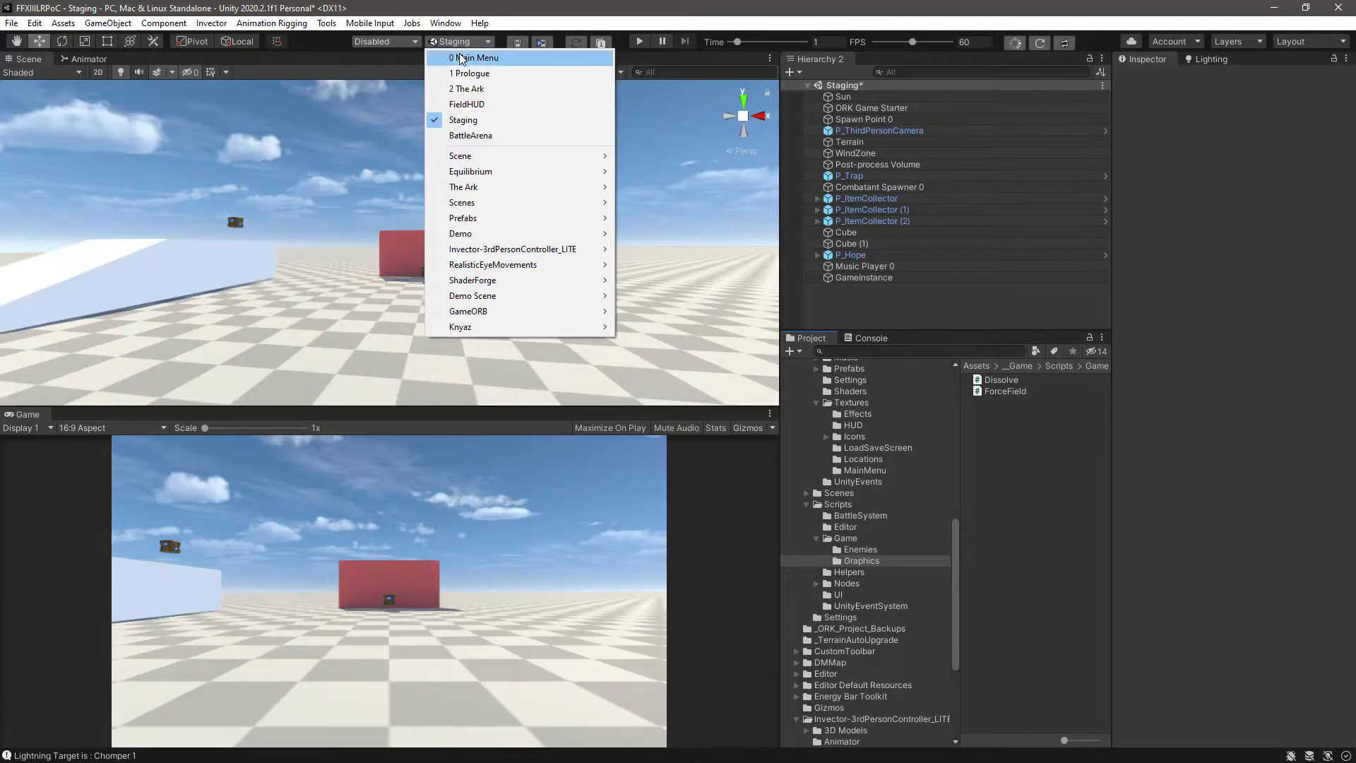
left_click(452, 135)
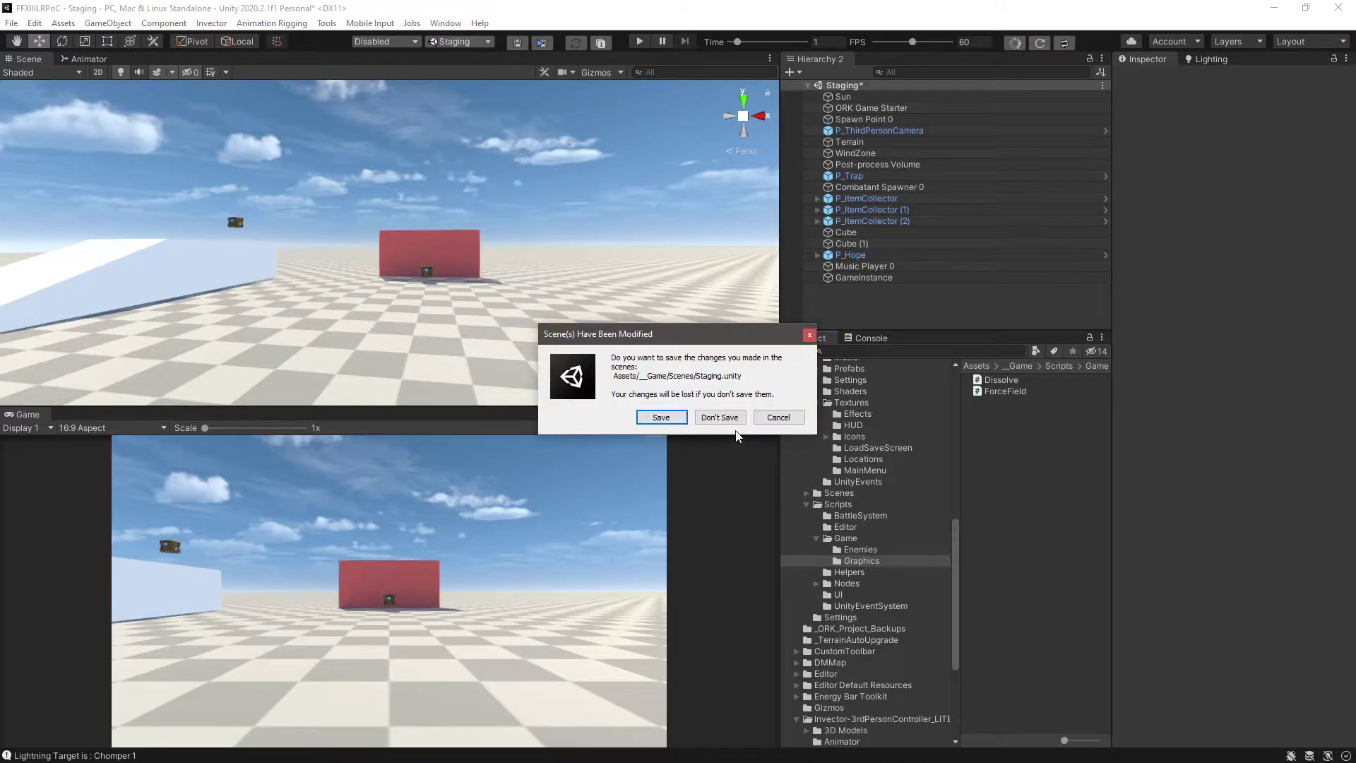
left_click(664, 417)
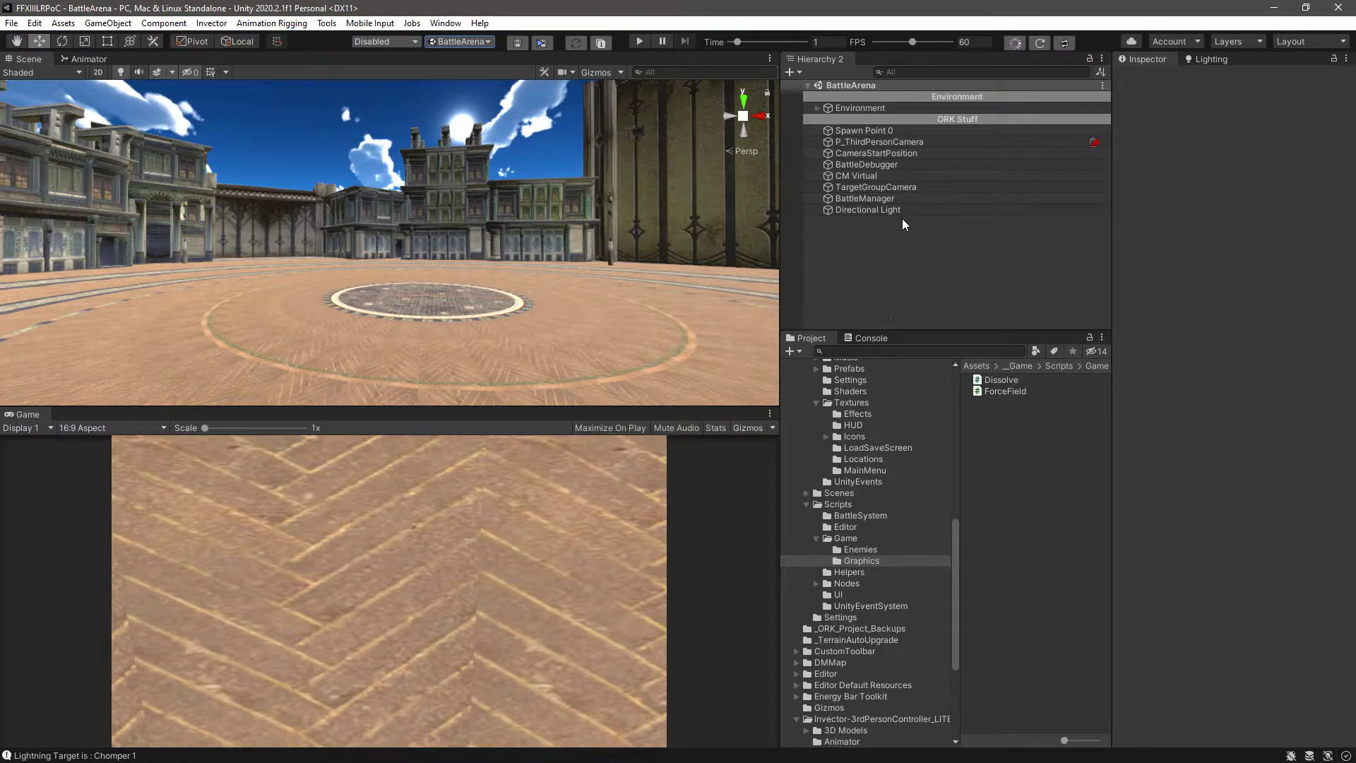
Enable the Mesh Renderer of the InvisibleWall cylinder inside the Environment group
left_click(816, 108)
left_click(853, 107)
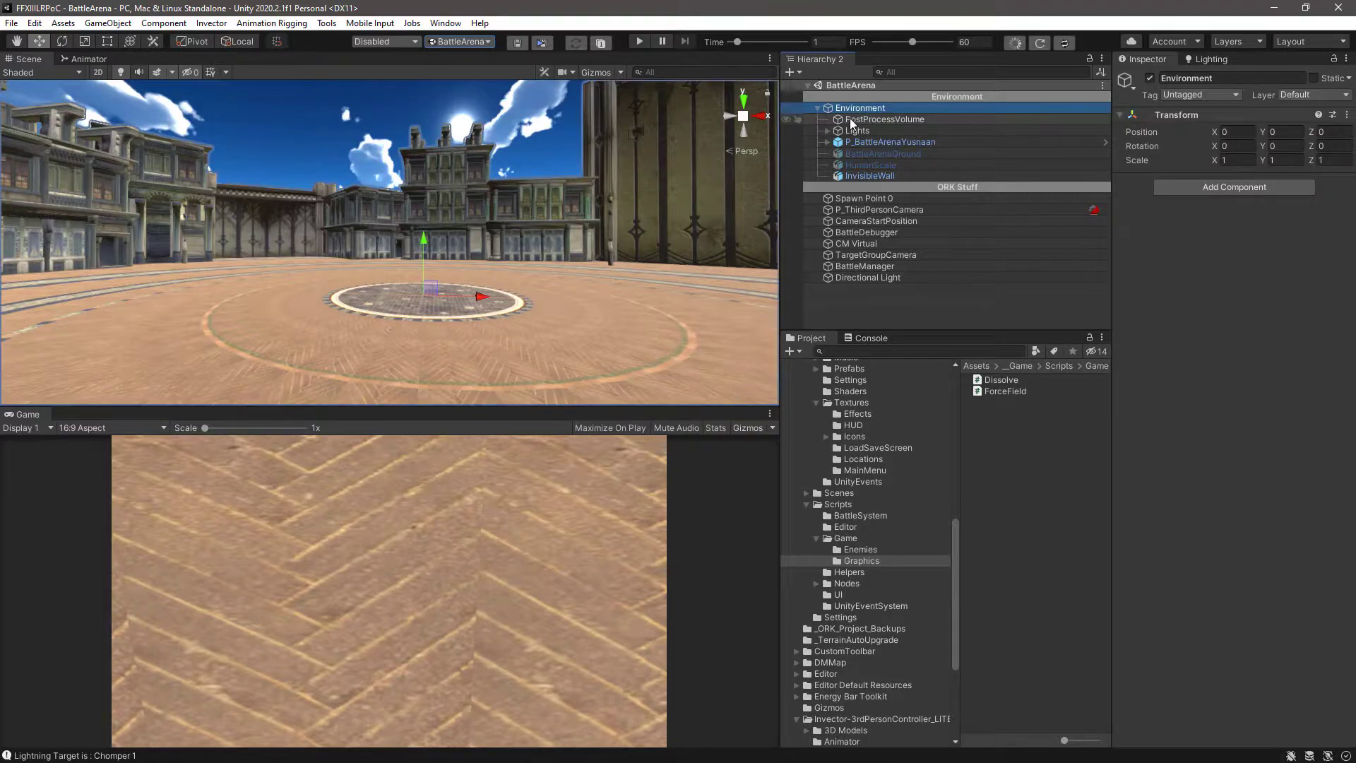
left_click(850, 176)
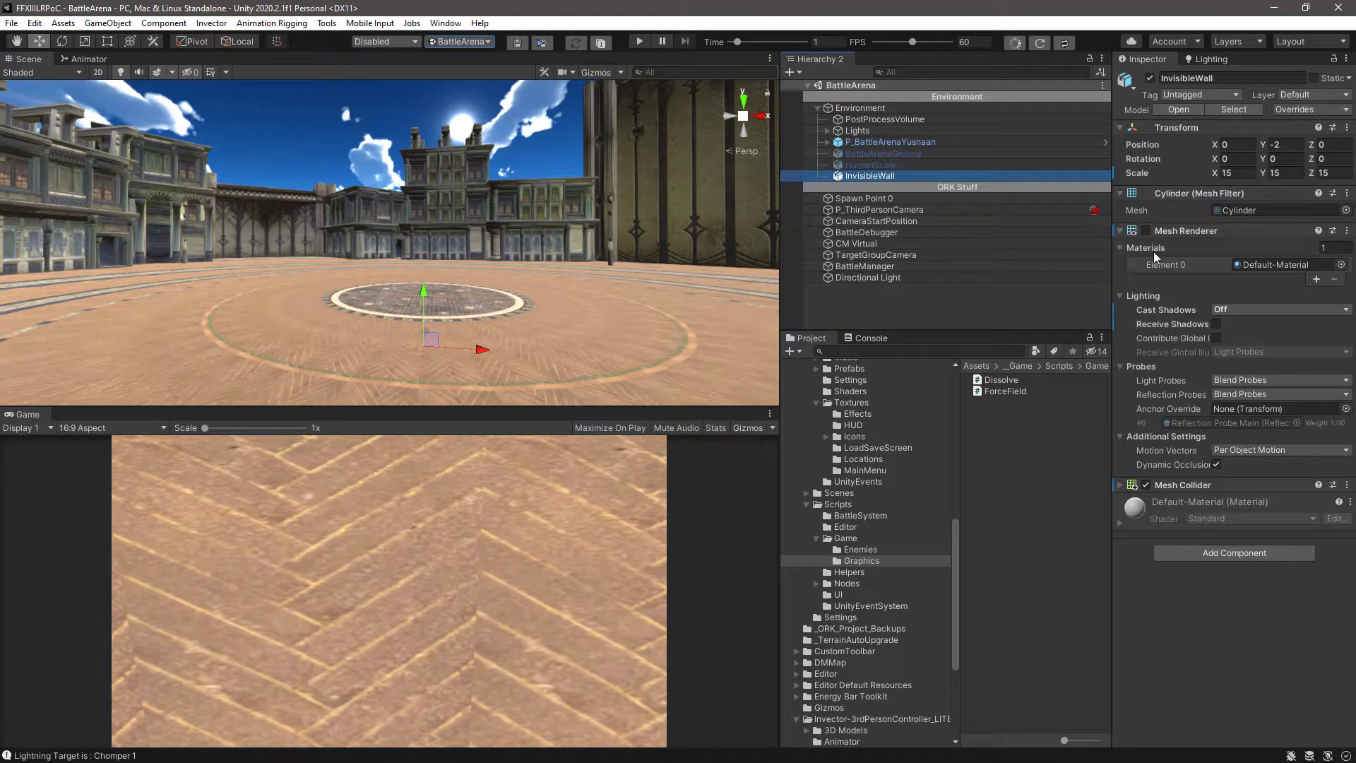
left_click(1146, 230)
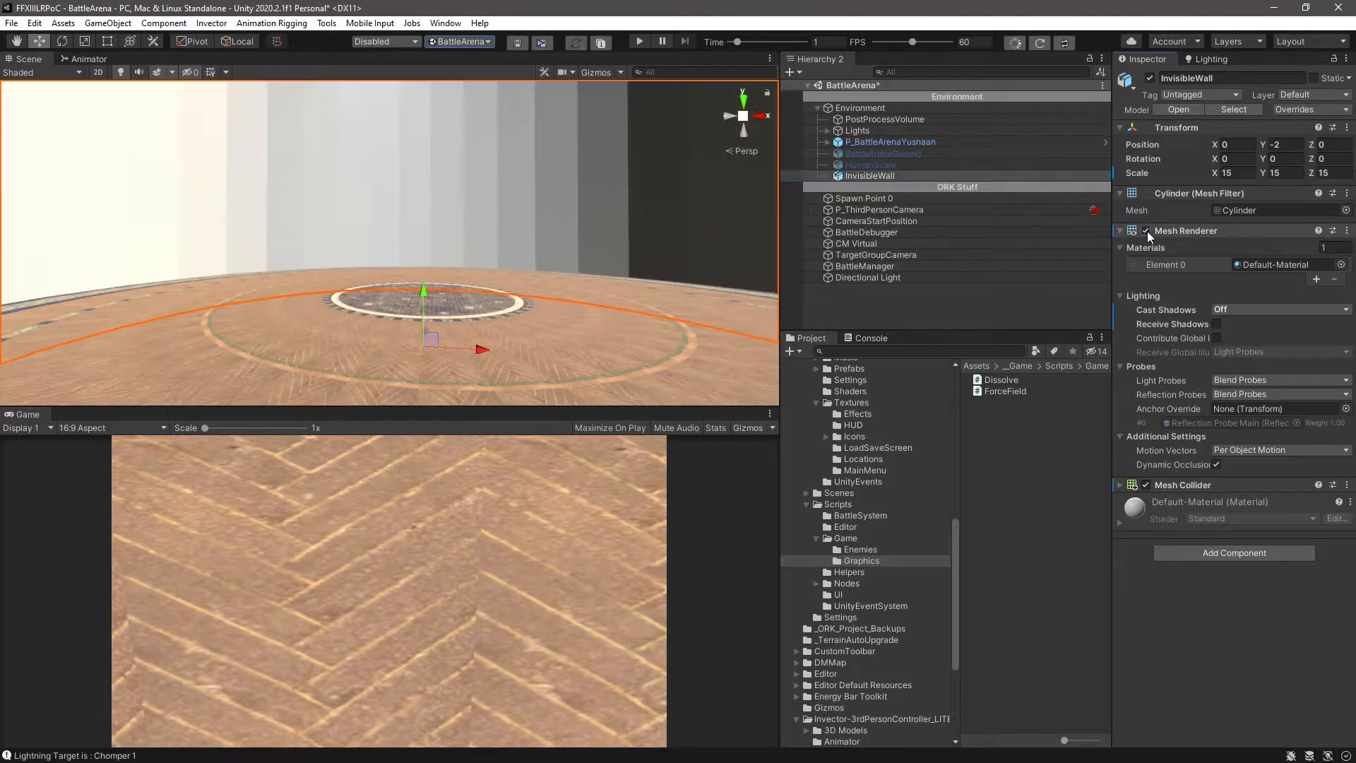
scroll(579, 266, "down", 8)
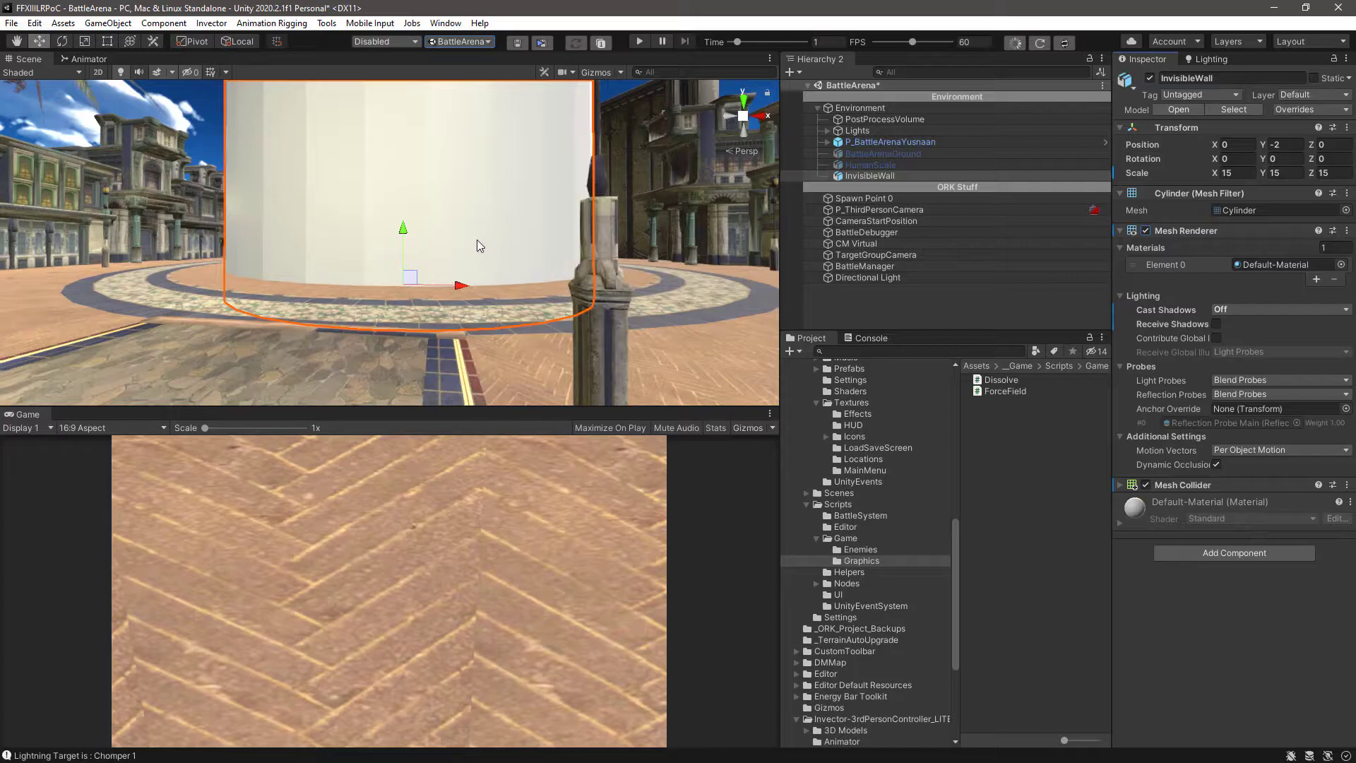
left_click_drag(477, 240, 418, 368, "alt")
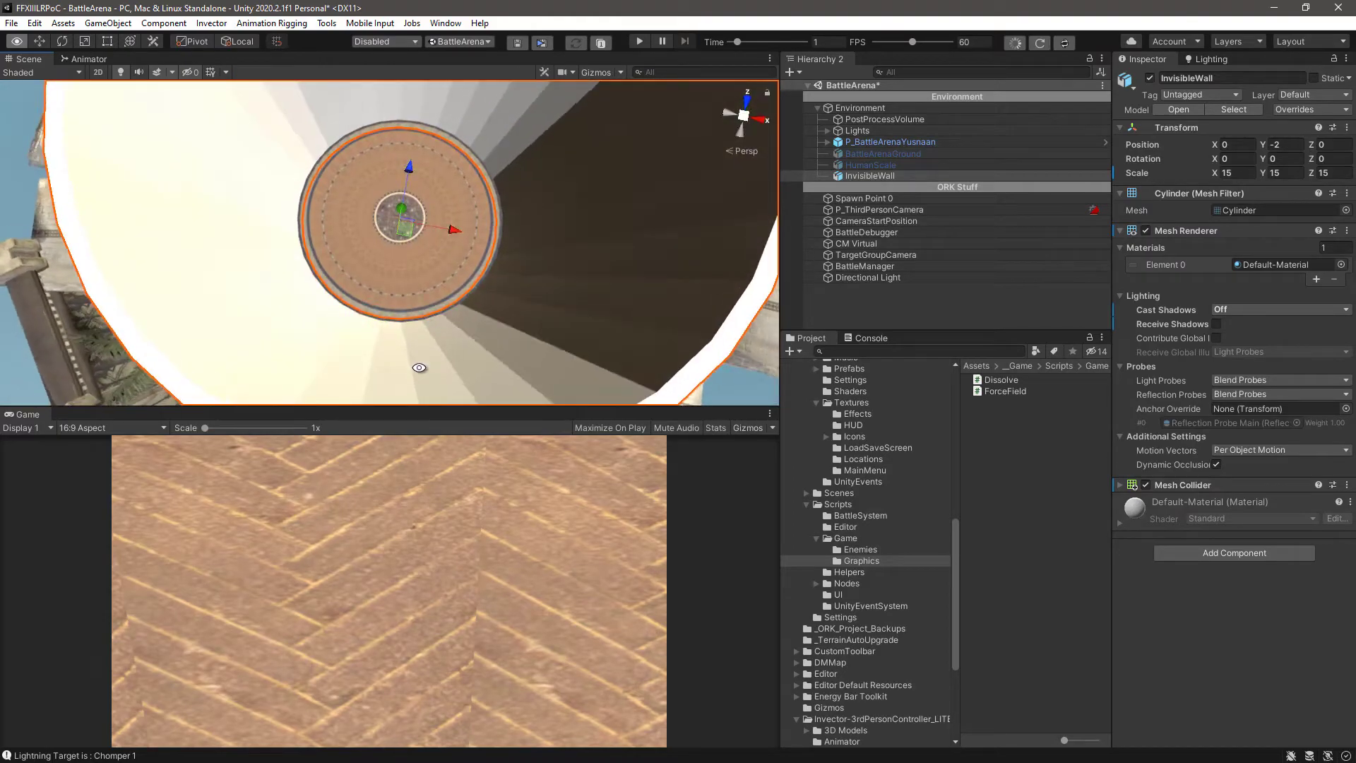
left_click(744, 115)
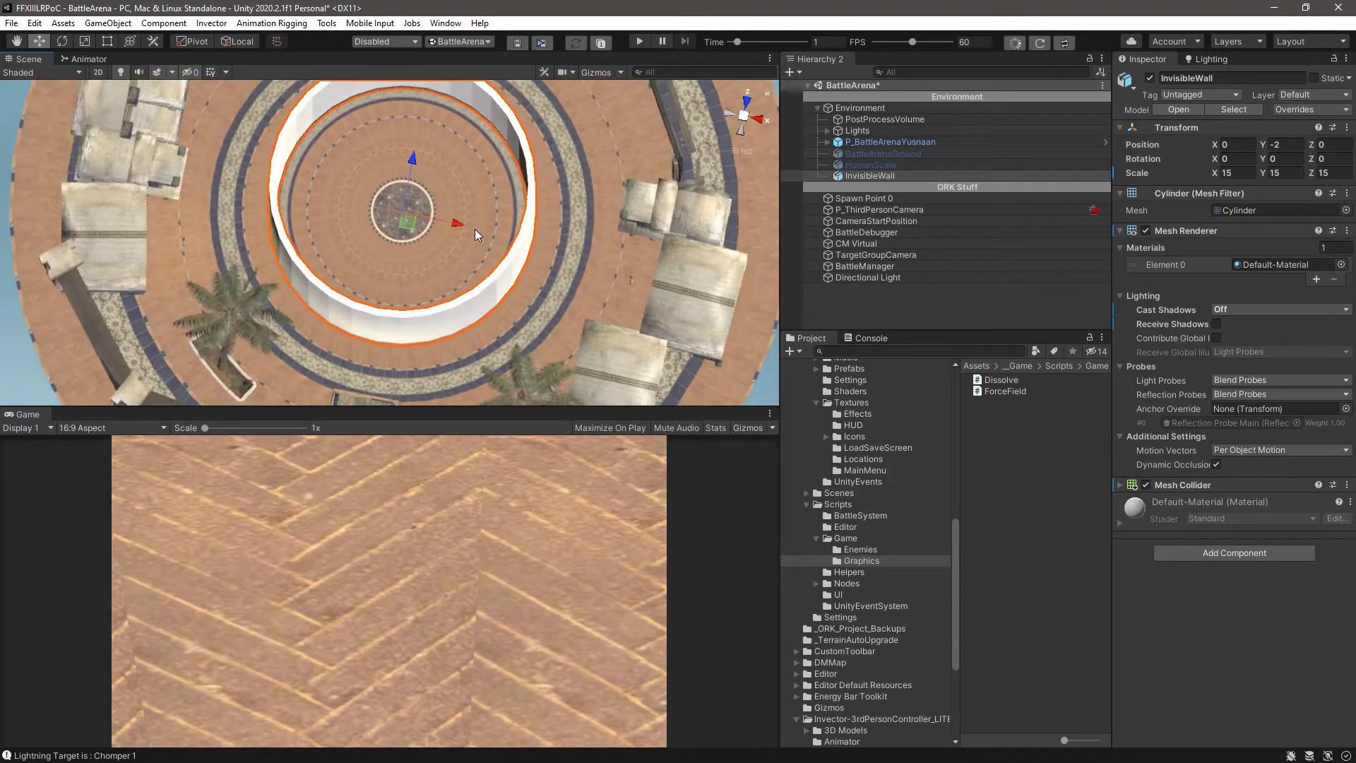
Create an empty game object named ForceField in the BattleArena scene and attach the ForceField script to it
left_click_drag(442, 272, 455, 291, "alt")
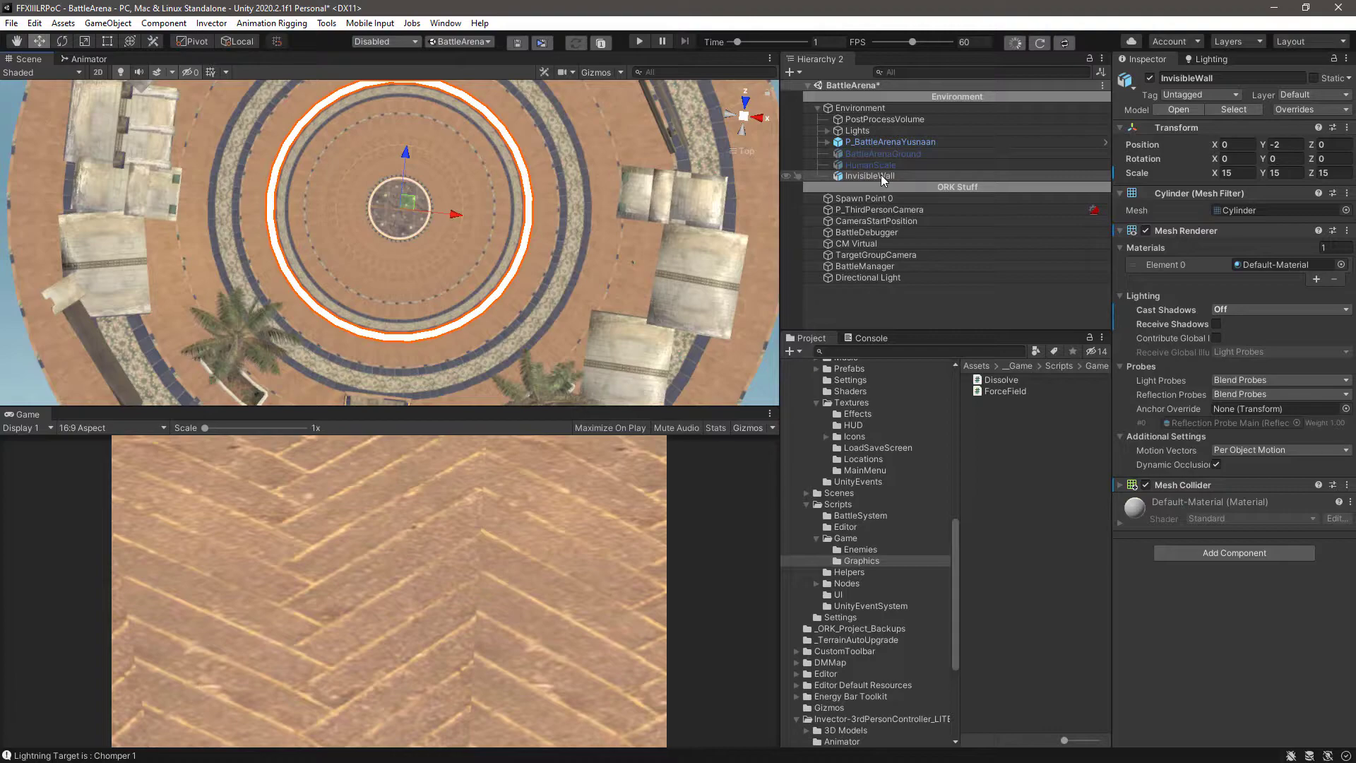
left_click(848, 305)
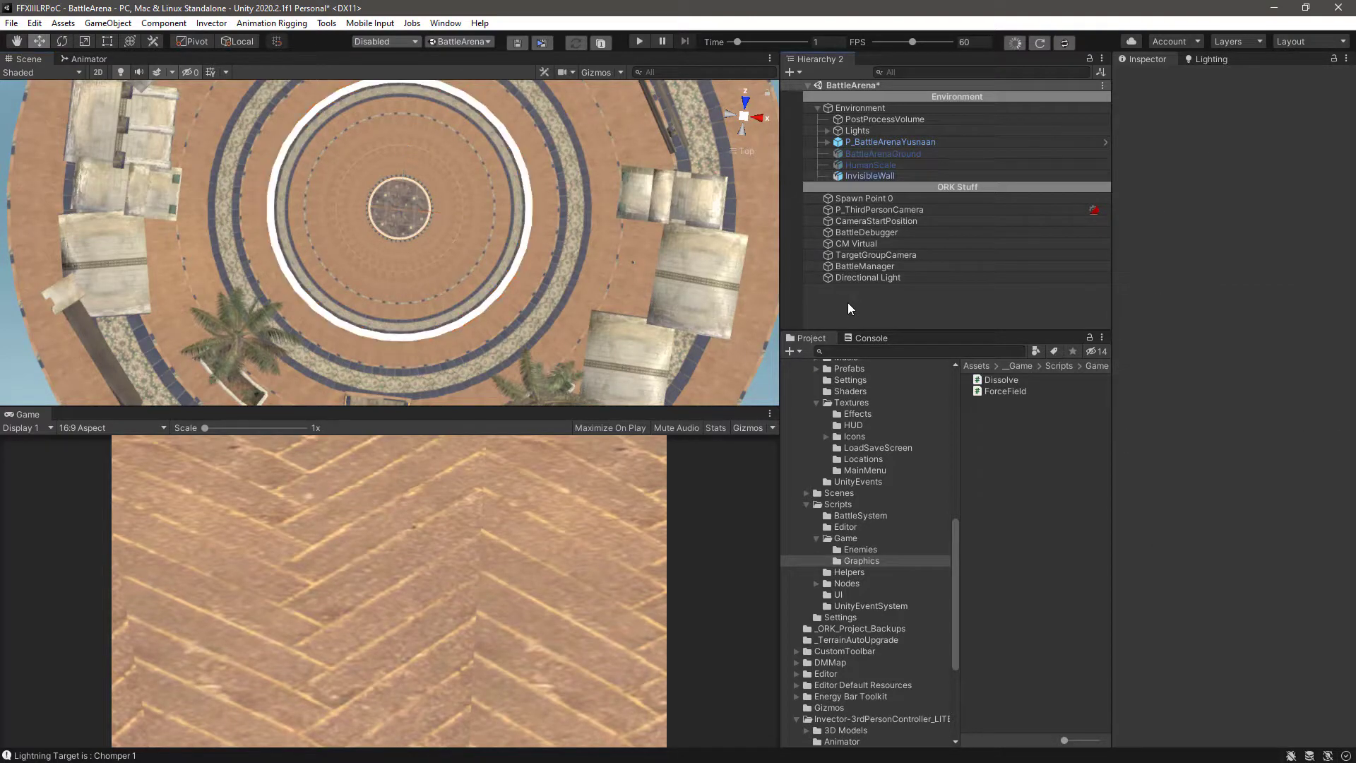
right_click(849, 305)
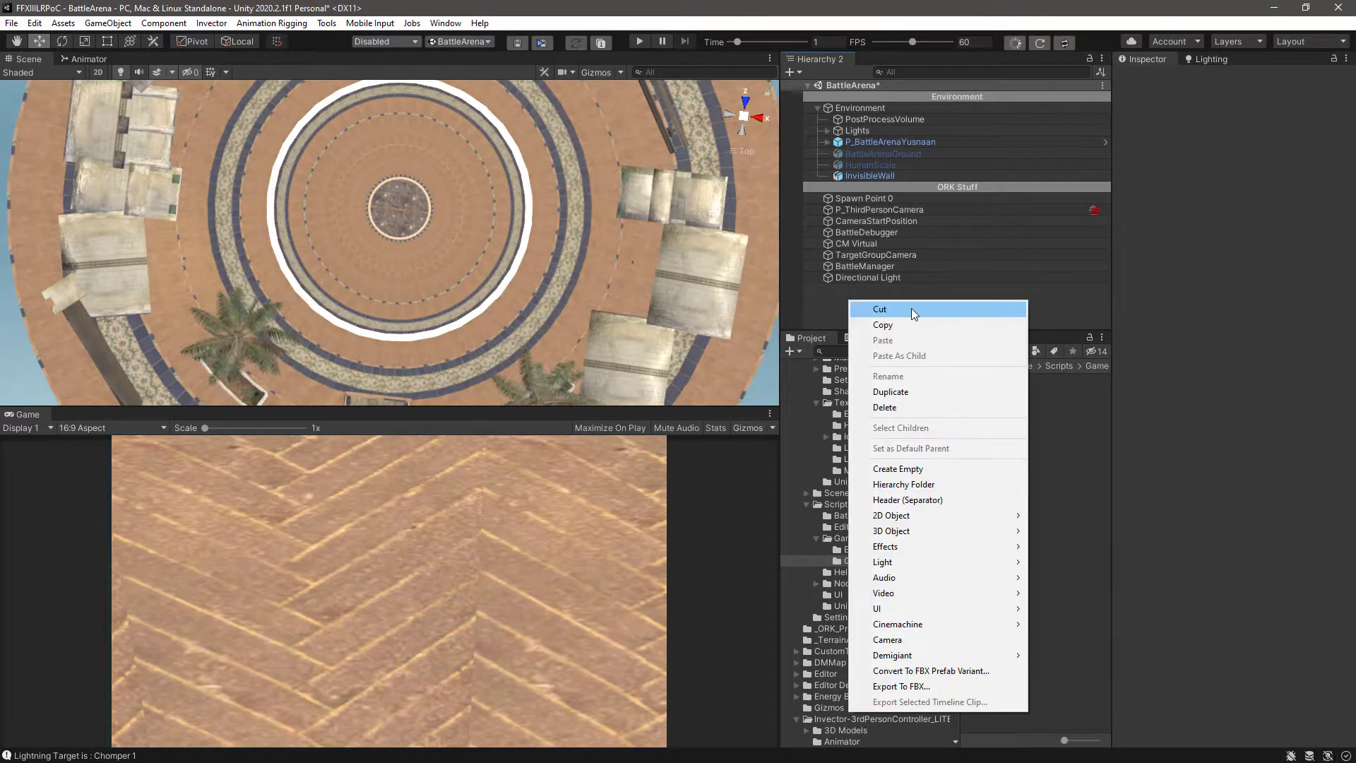
left_click(898, 469)
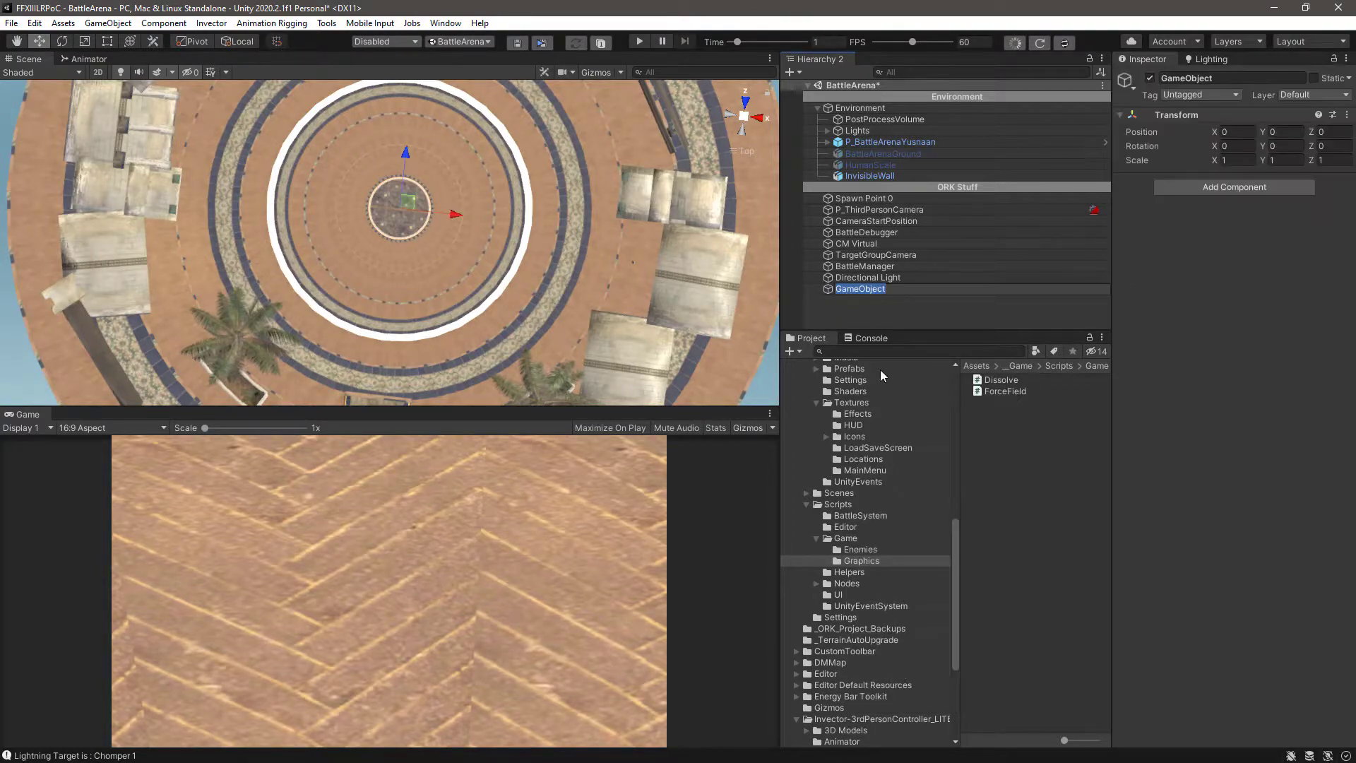
type("ForceField")
key("Return")
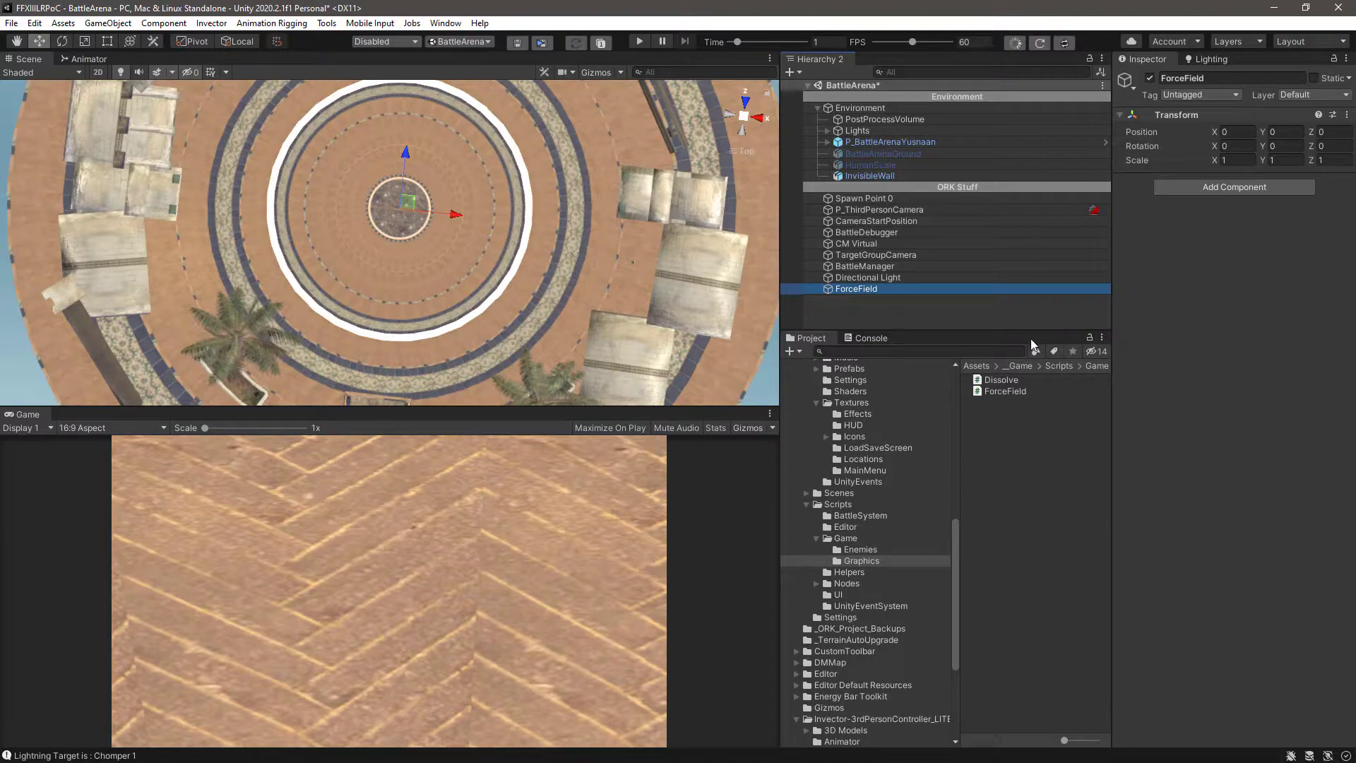
left_click_drag(984, 391, 1162, 383)
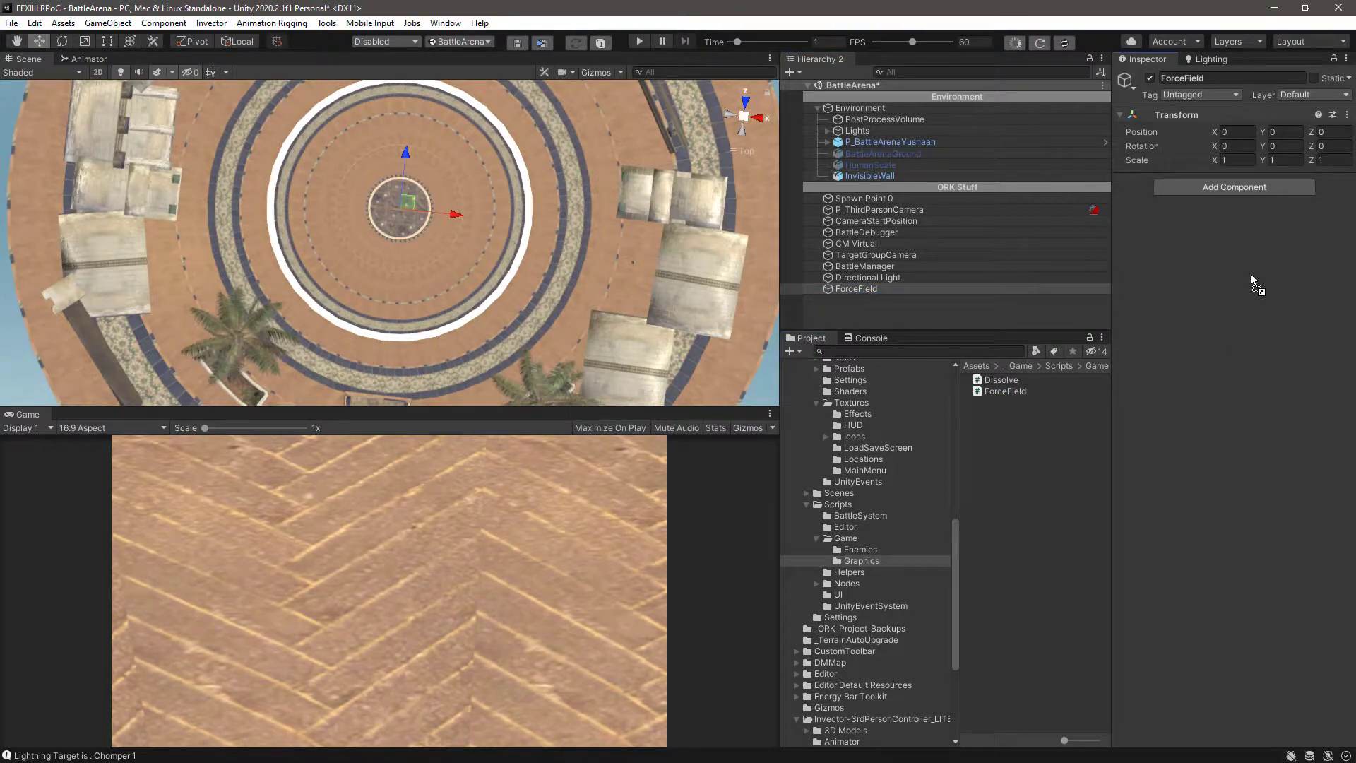
left_click_drag(1251, 277, 1252, 277)
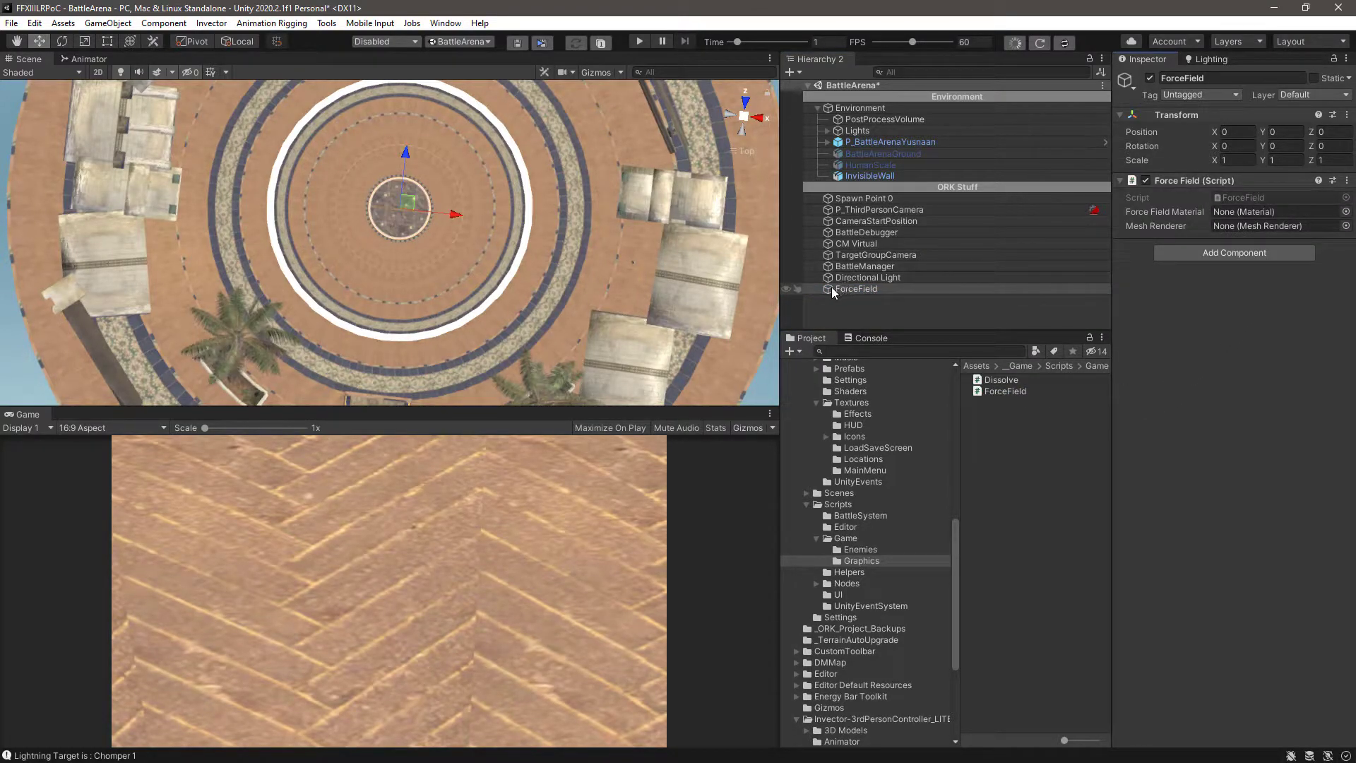
Nest the ForceField object under Environment and make InvisibleWall a child of ForceField
left_click_drag(832, 287, 861, 118)
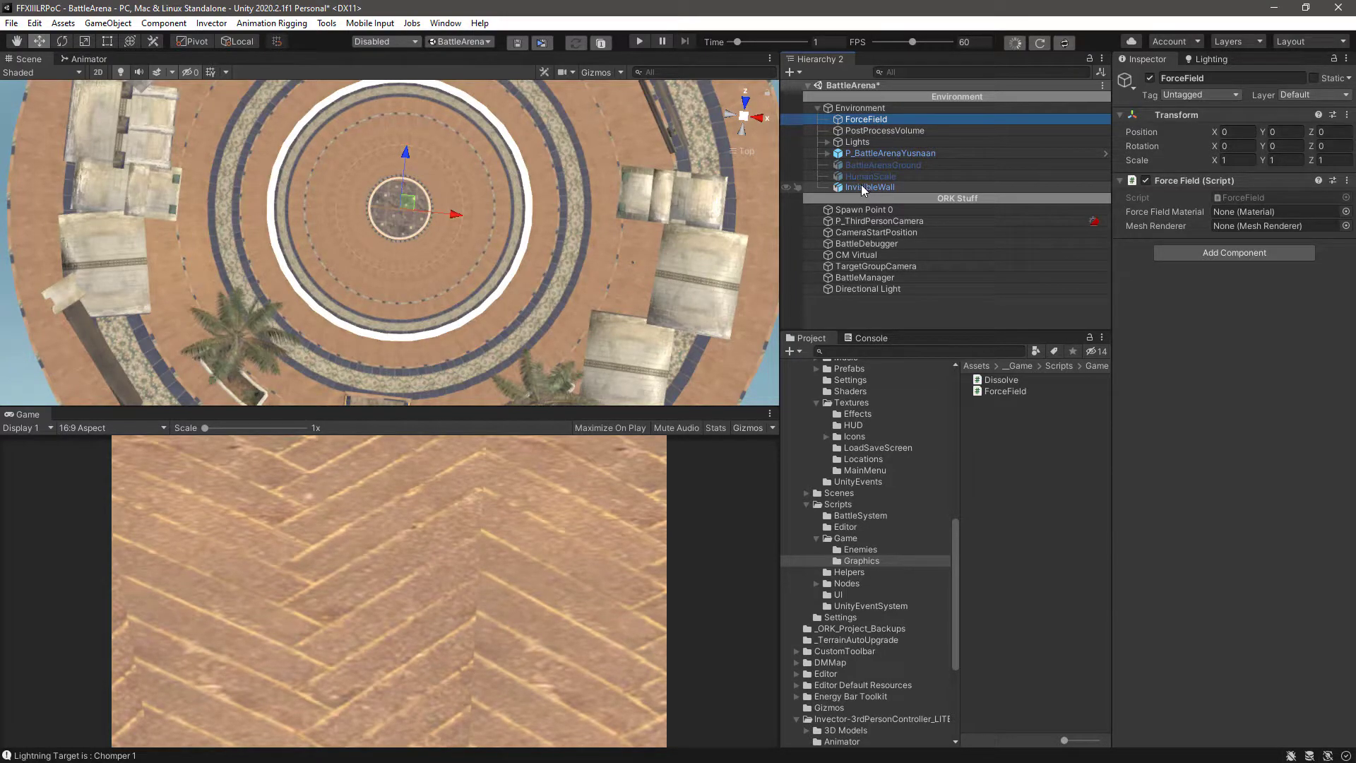
left_click_drag(854, 184, 867, 120)
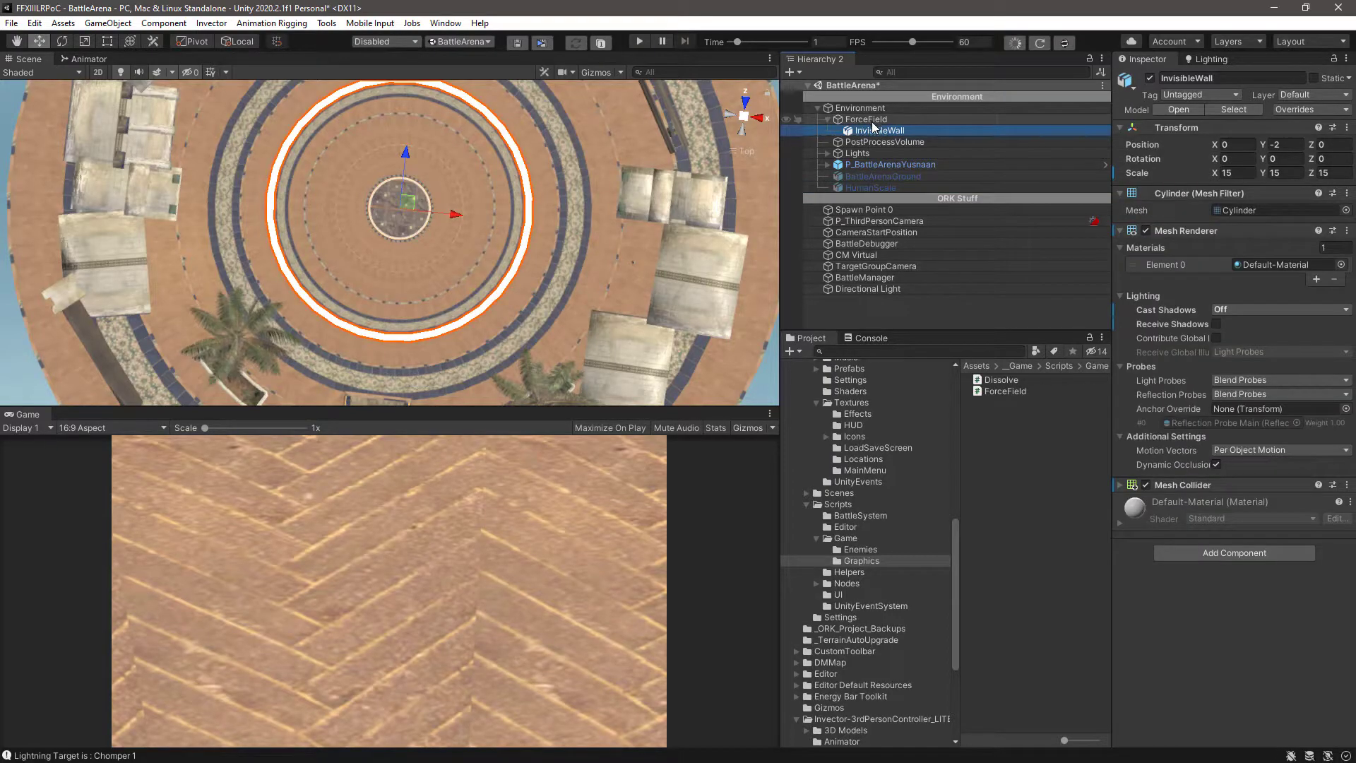
On the Force Field script, assign InvisibleWall as the Mesh Renderer and M_ForceField from __Game/Materials as the Force Field Material
left_click(868, 119)
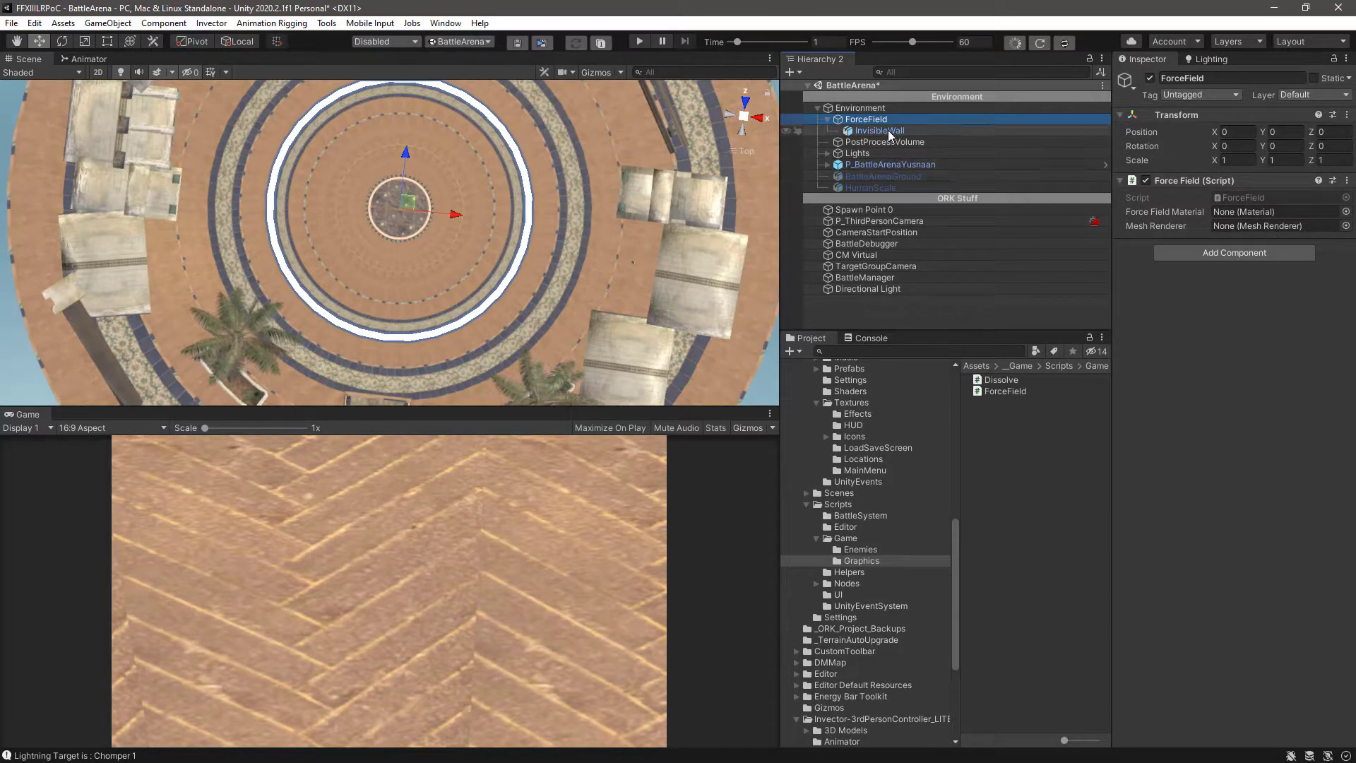
left_click_drag(868, 133, 1238, 235)
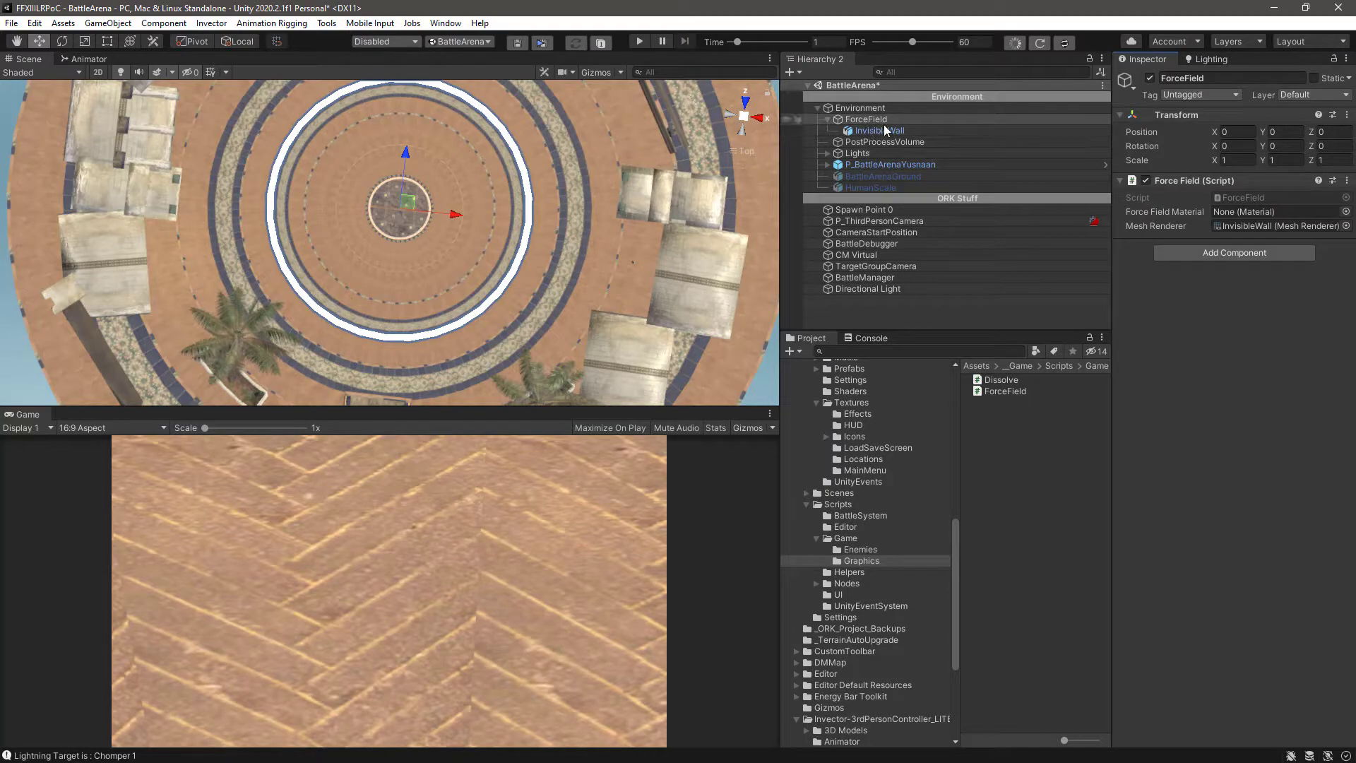
left_click_drag(957, 549, 1231, 215)
left_click(840, 409)
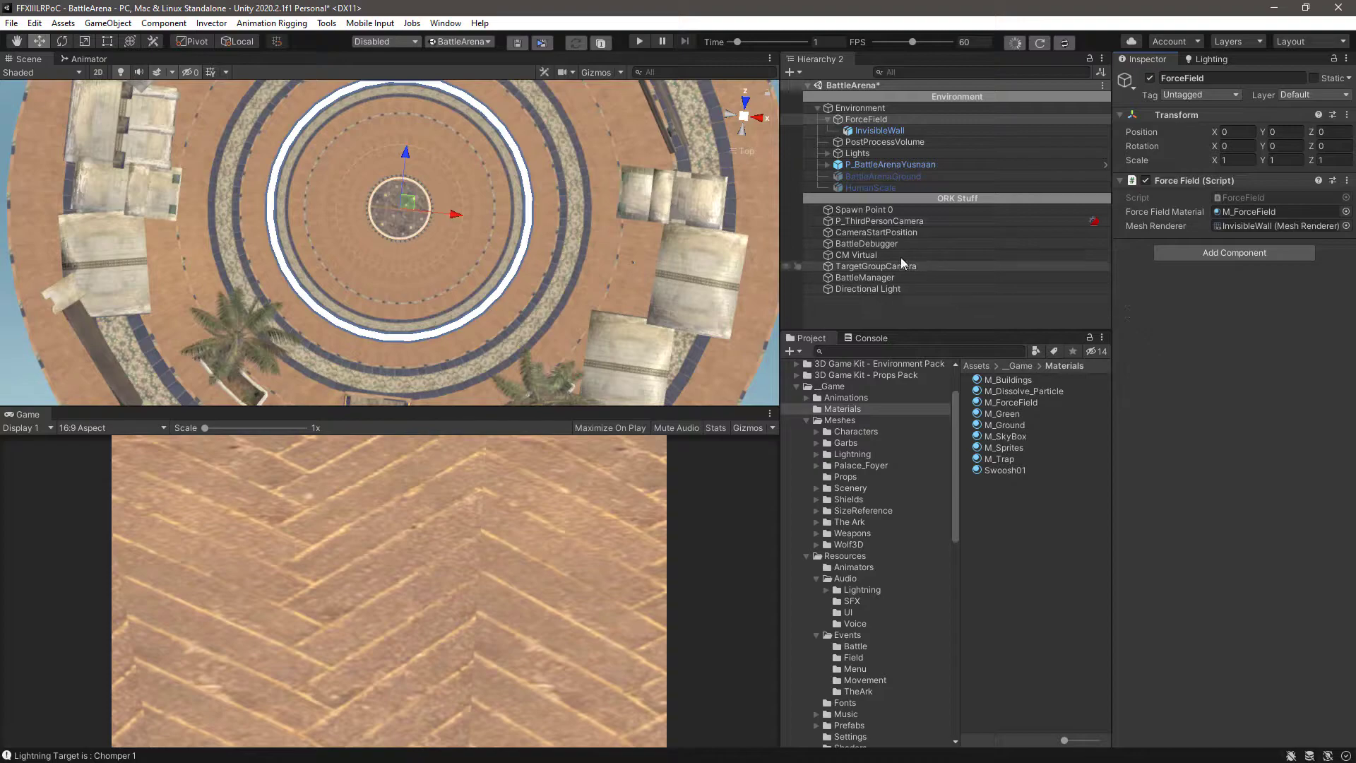
Replace the InvisibleWall's default material with M_ForceField, and collapse the ForceField object in the hierarchy
left_click(890, 131)
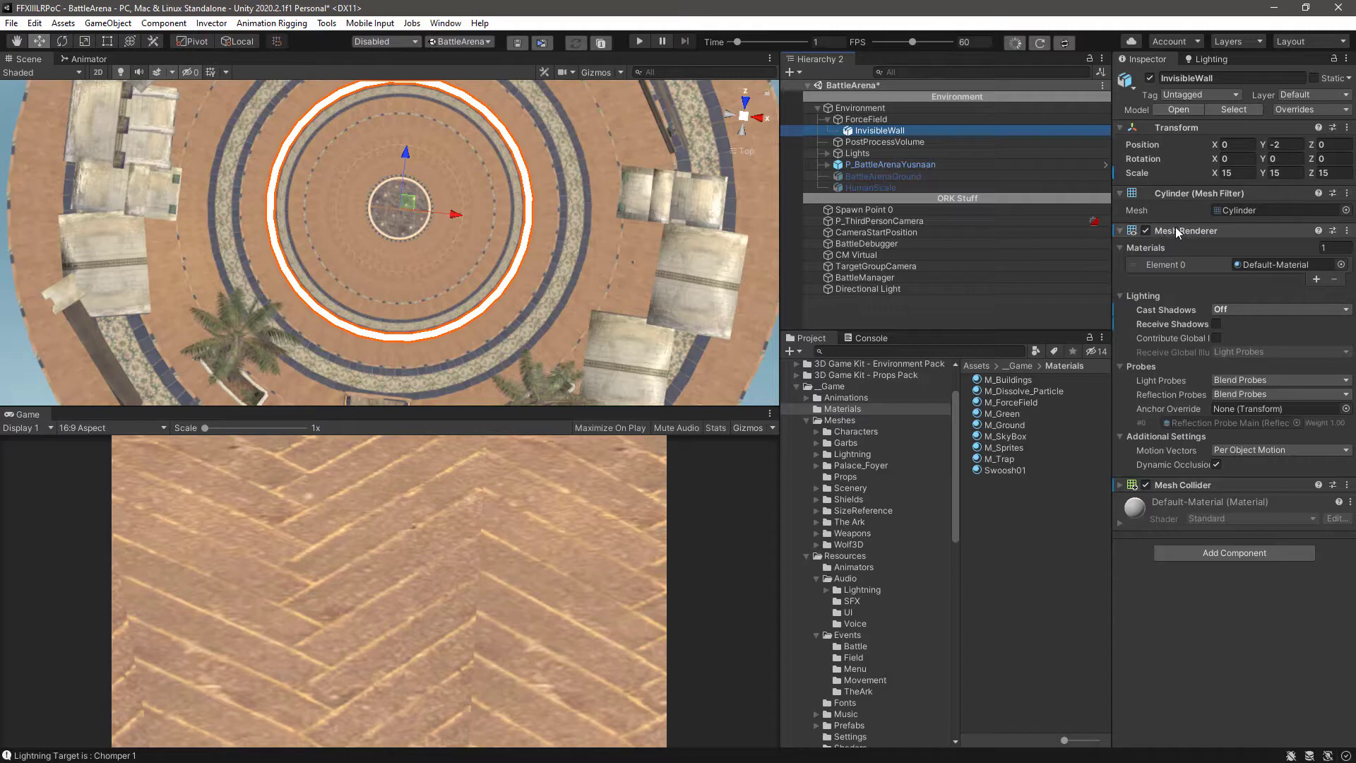
left_click_drag(1011, 408, 1289, 270)
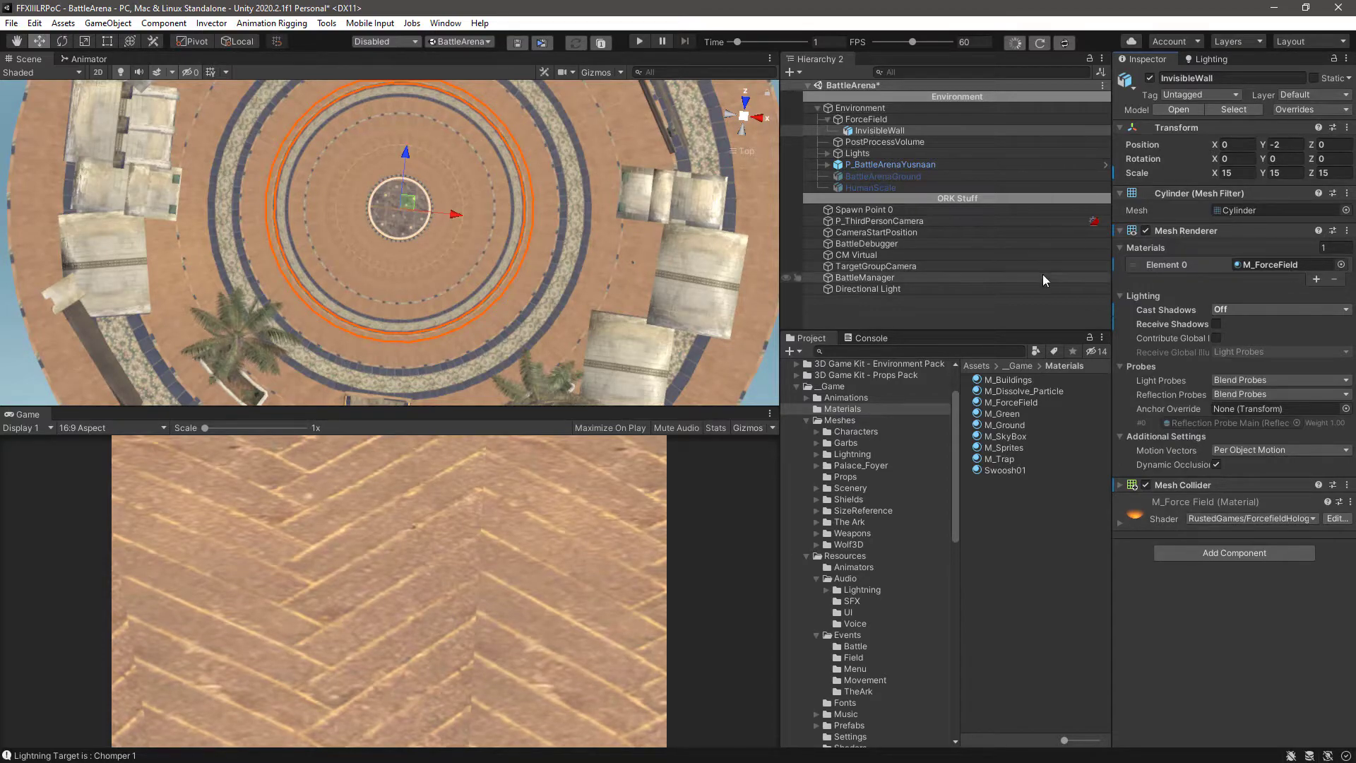
left_click(871, 118)
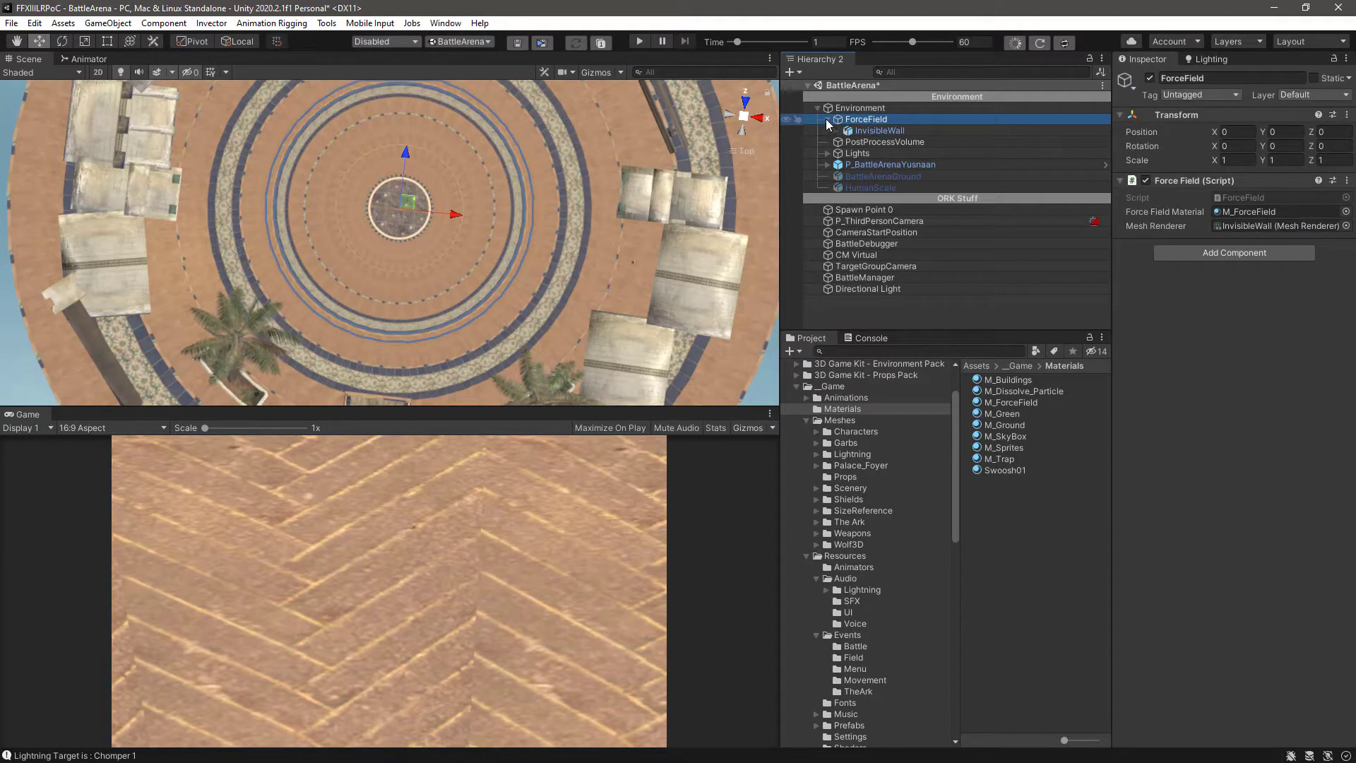
left_click(826, 120)
left_click(881, 298)
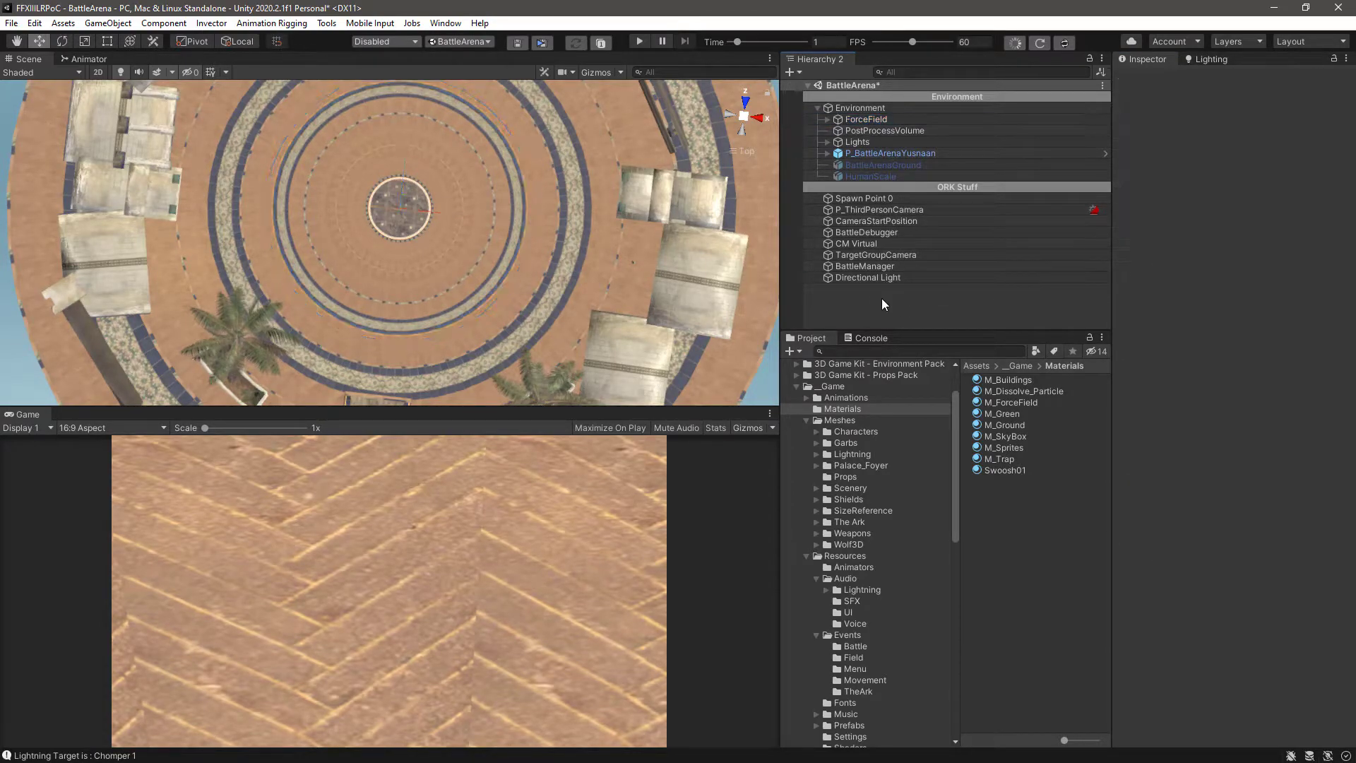
Save the BattleArena scene and switch to the Staging scene
key("ctrl+s")
left_click(476, 41)
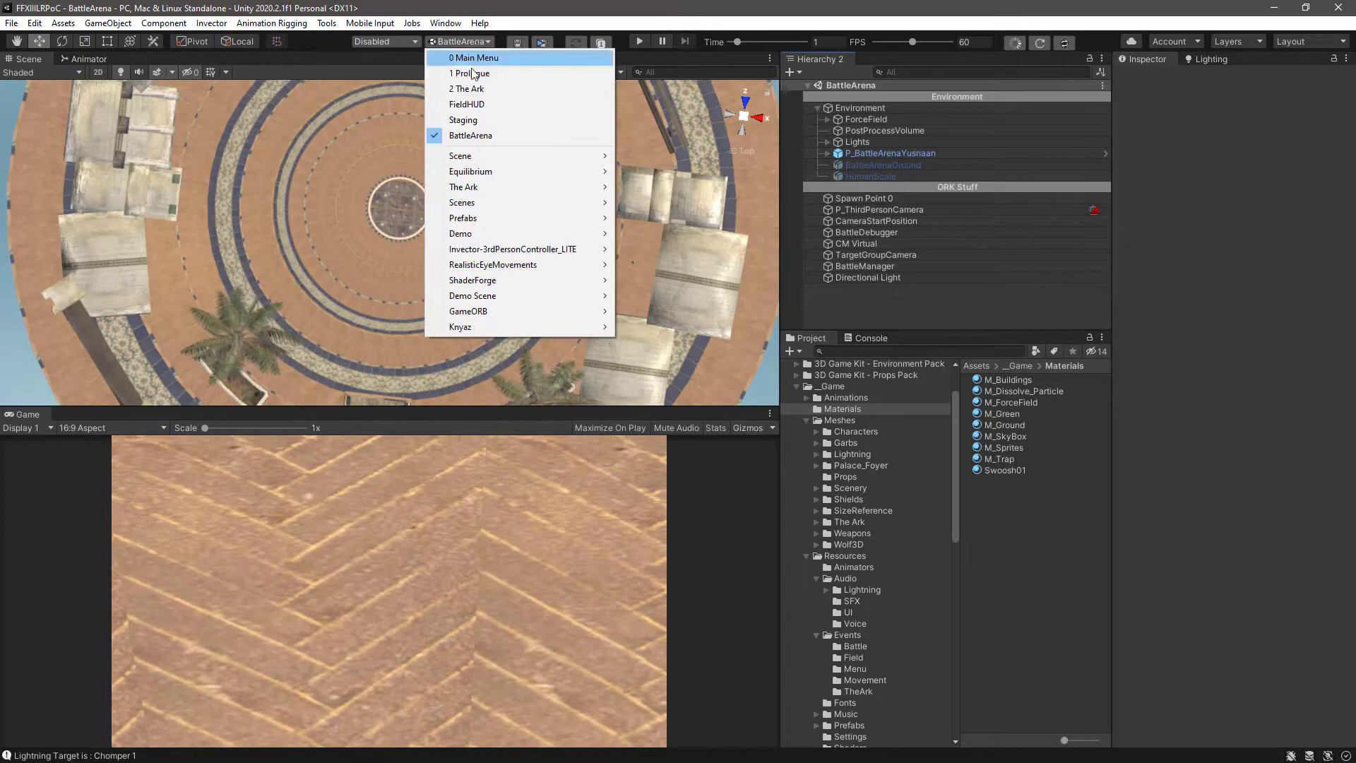
left_click(458, 117)
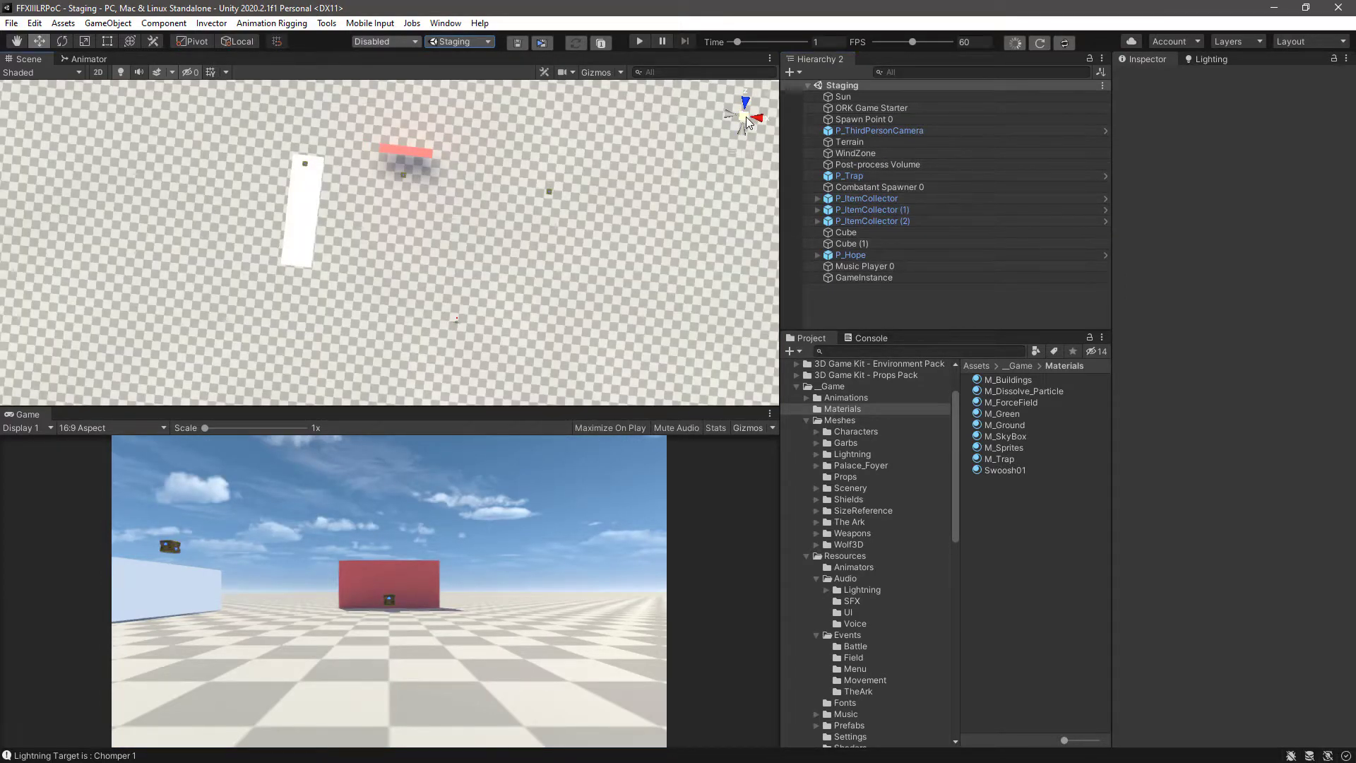
Turn the Scene view to a low front perspective of the Staging level and enlarge the Game view
left_click_drag(752, 113, 742, 129)
mouse_move(577, 238)
left_mouse_down("alt")
mouse_move(683, 119)
mouse_move(524, 315)
mouse_move(500, 286)
mouse_move(570, 219)
left_mouse_up("alt")
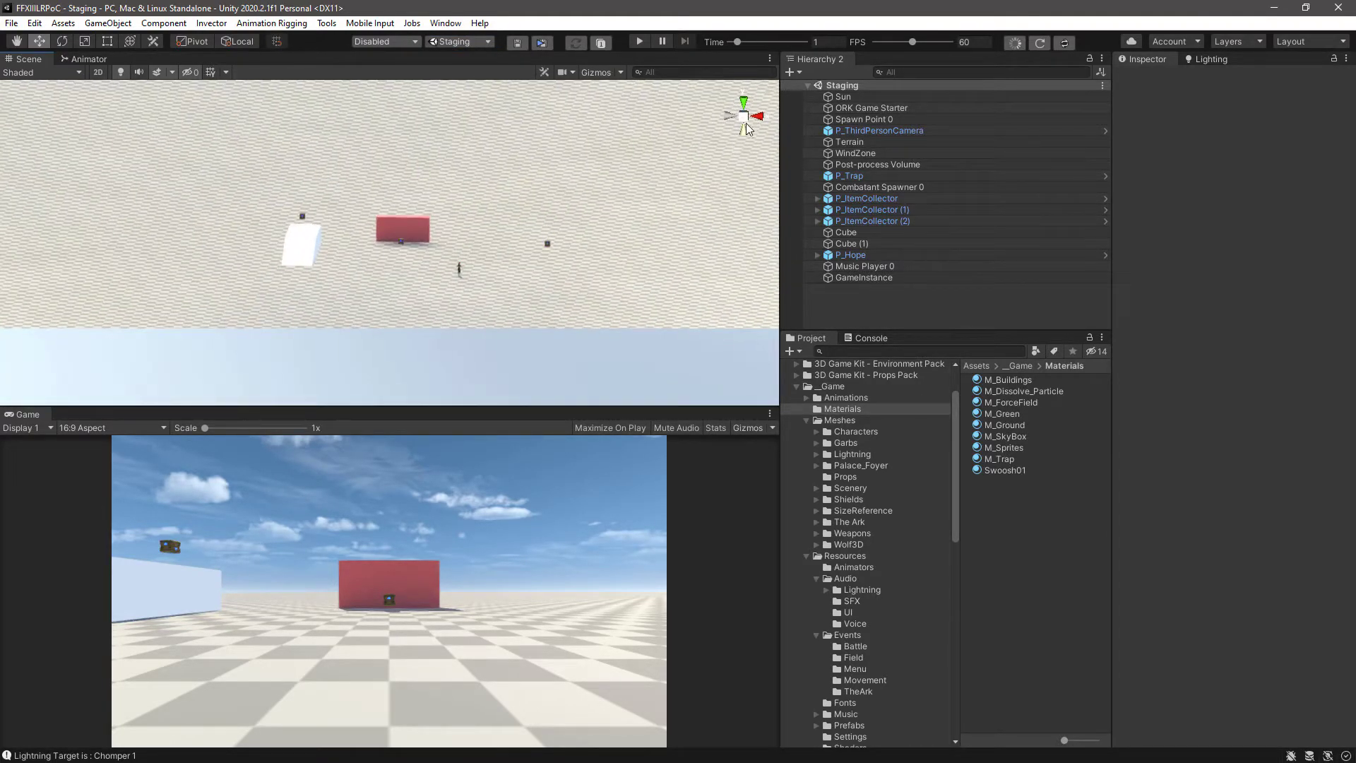
left_click(746, 125)
scroll(539, 236, "up", 10)
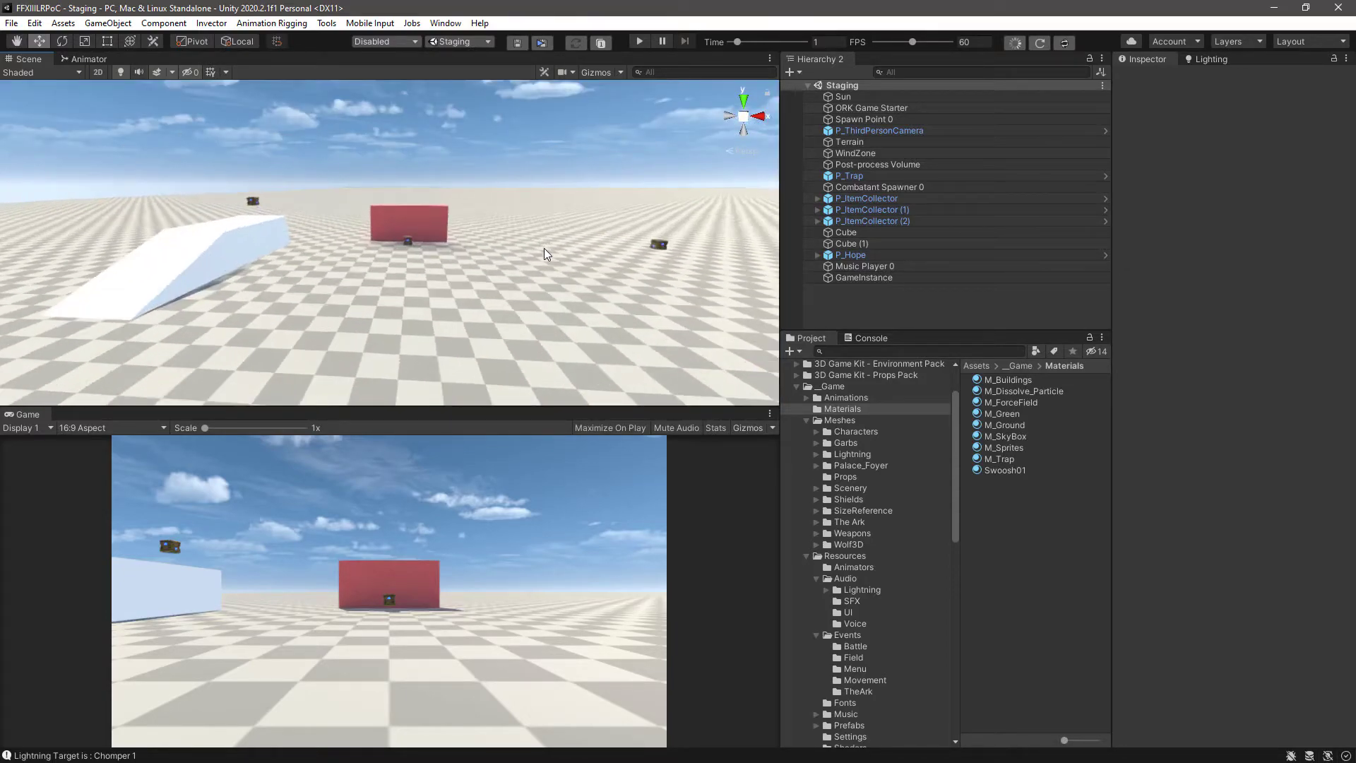
left_click_drag(469, 312, 500, 312, "alt")
left_click_drag(460, 405, 463, 309)
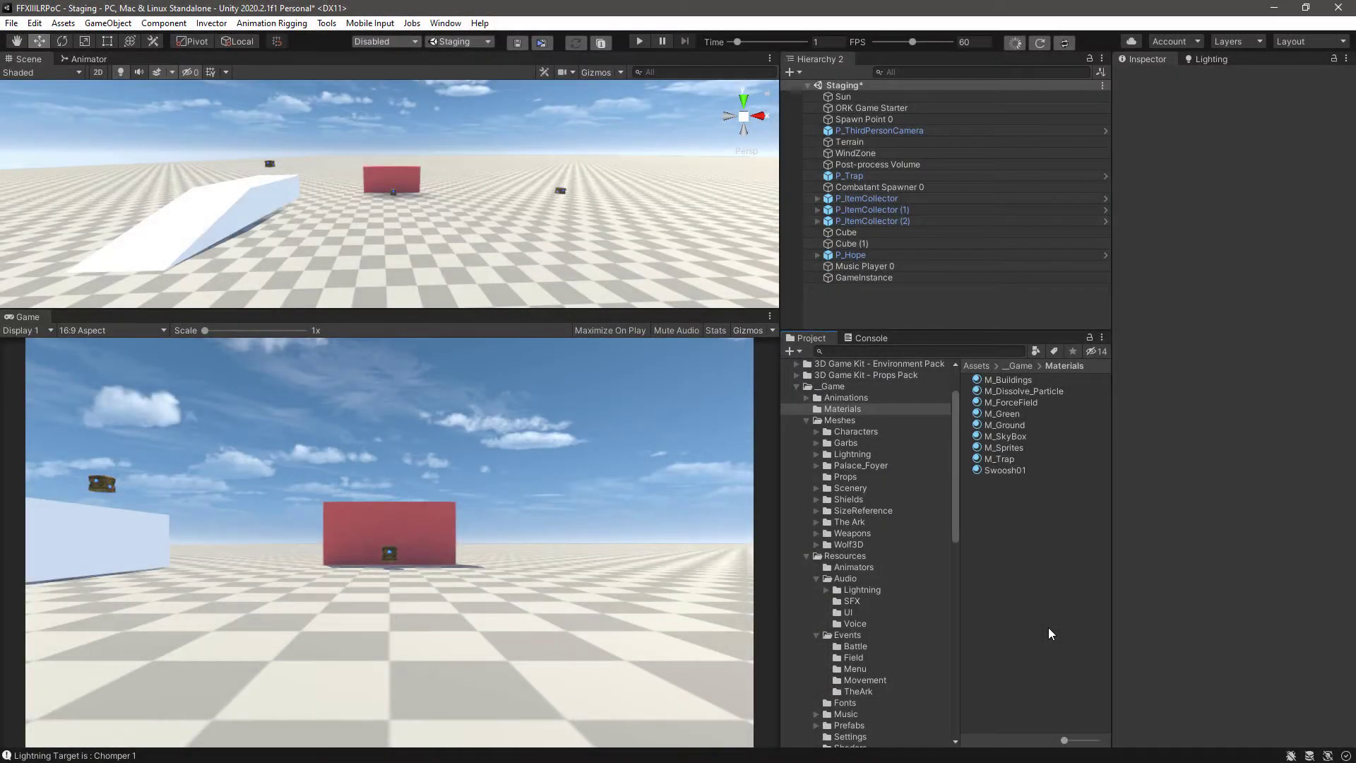
Run the Staging scene in Play mode, stop it, and start Play mode again
key("ctrl+p")
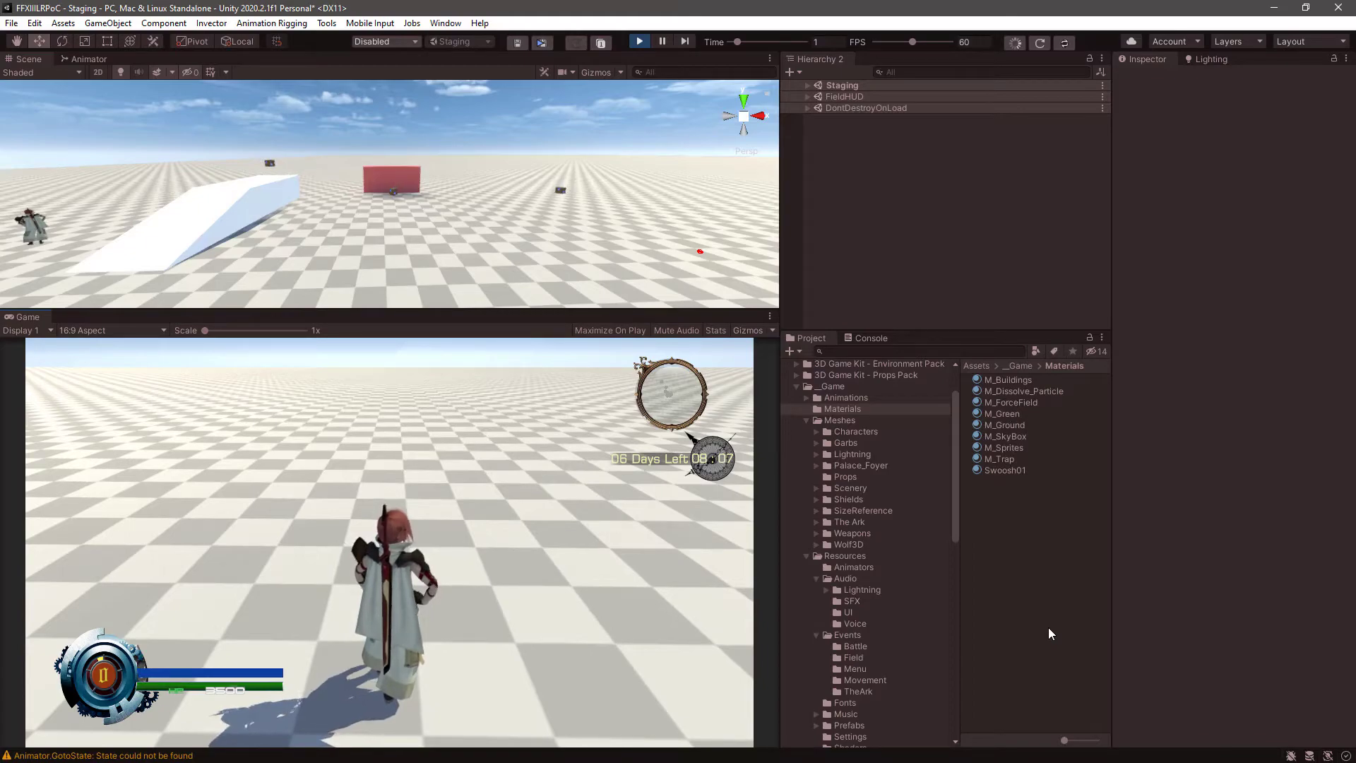
key("ctrl+p")
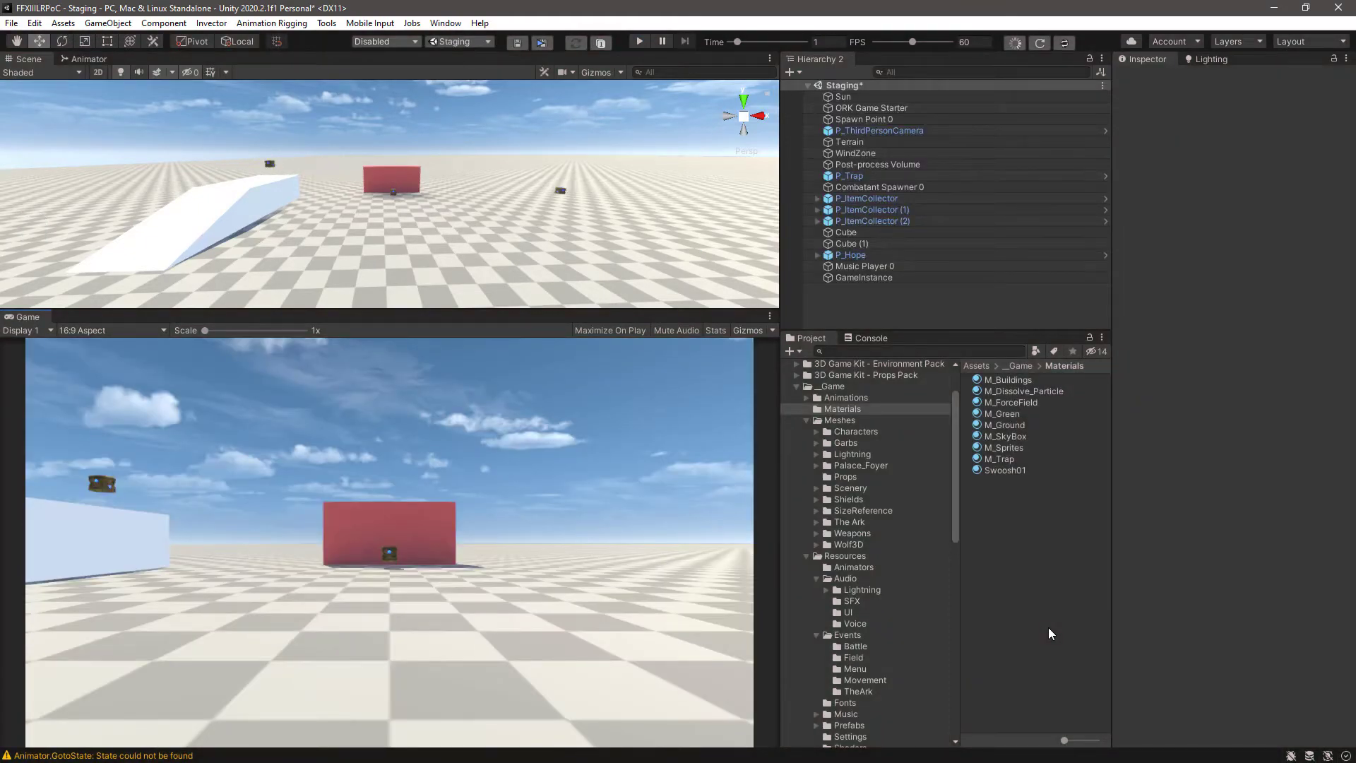
key("ctrl+p")
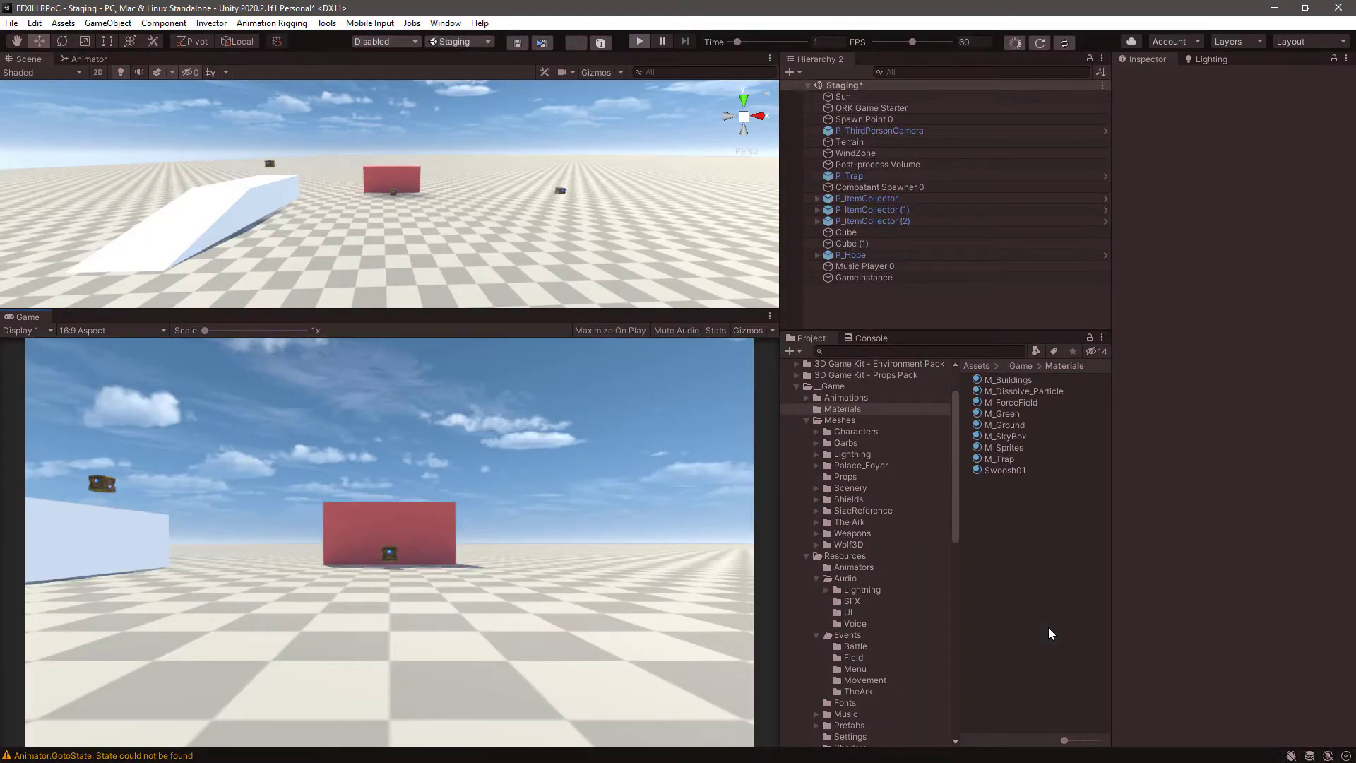